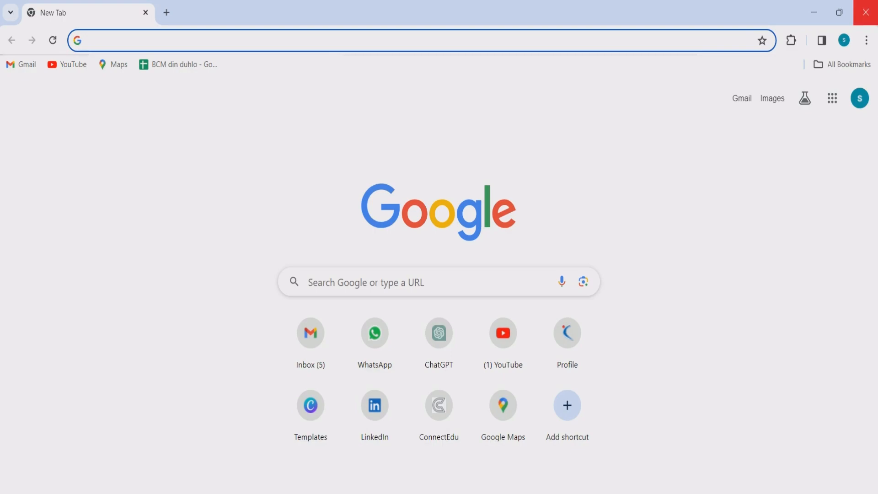
- Open Canva's template gallery from the Chrome New Tab Templates shortcut
click(310, 405)
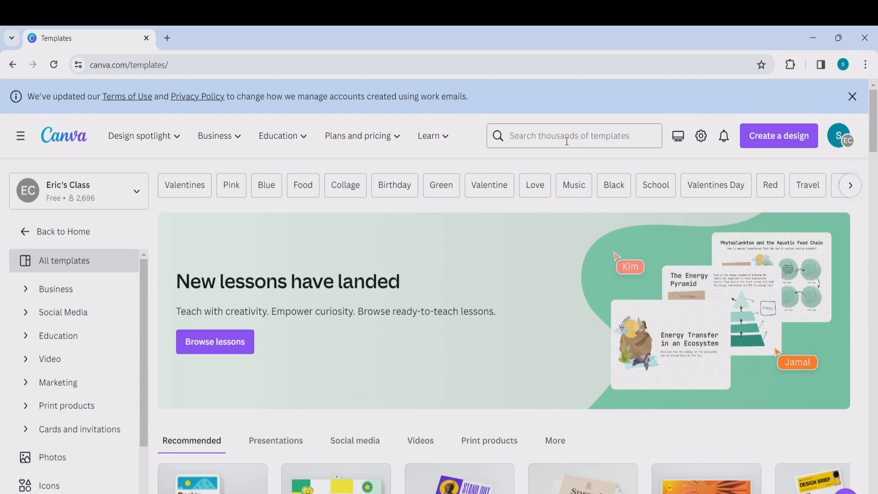
- Search templates for 'professional cv' and open the White and Beige Minimalist CV template for editing
click(567, 140)
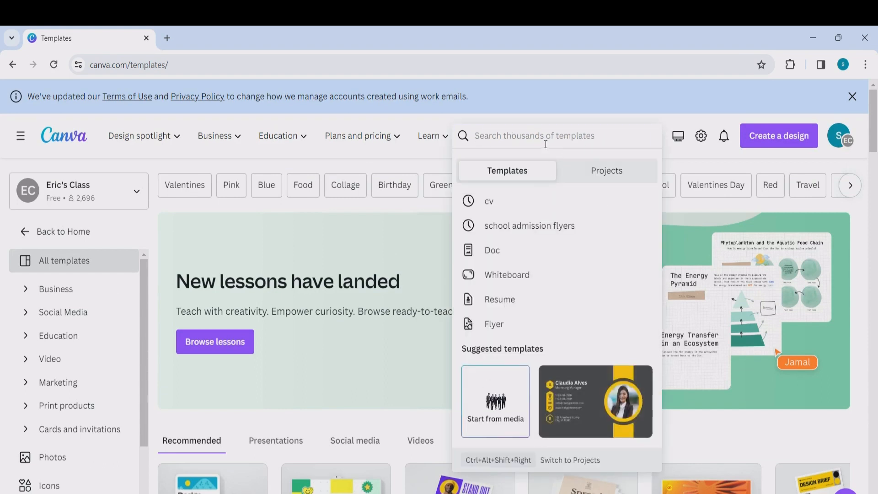
text(cv)
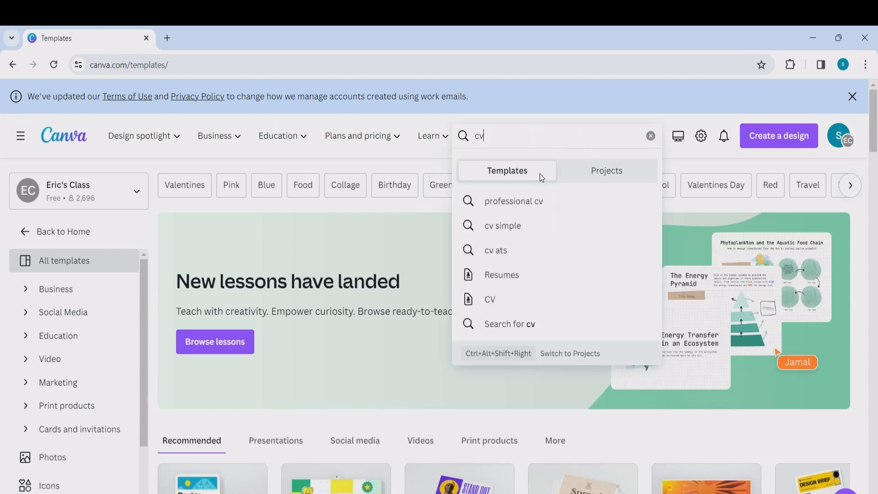
click(537, 200)
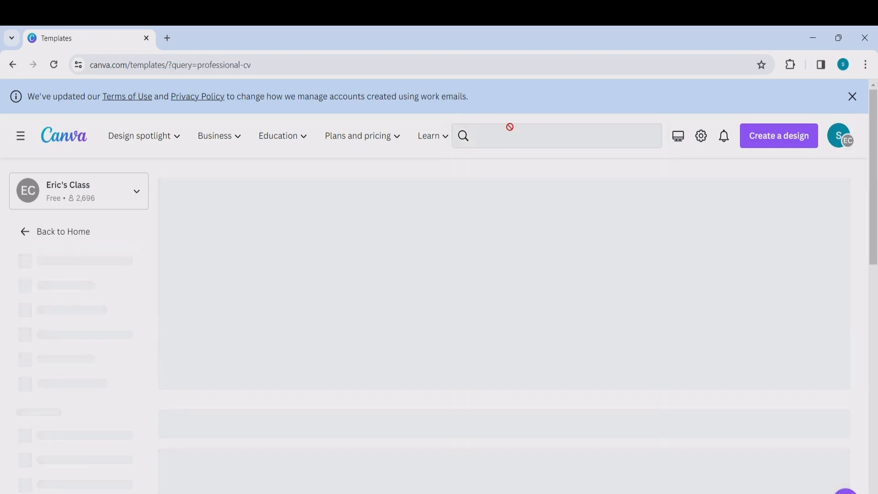
scroll(436, 266, down, 2)
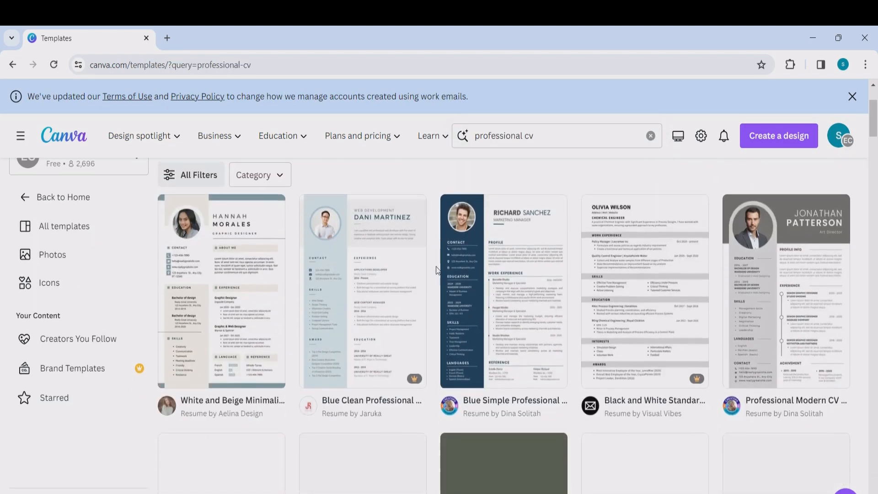
scroll(436, 266, down, 1)
scroll(258, 298, up, 1)
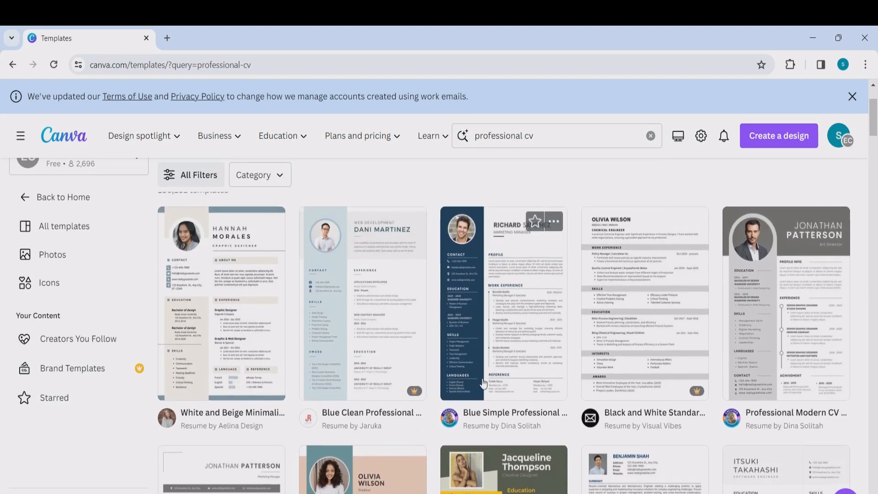
scroll(483, 382, down, 1)
scroll(525, 345, up, 2)
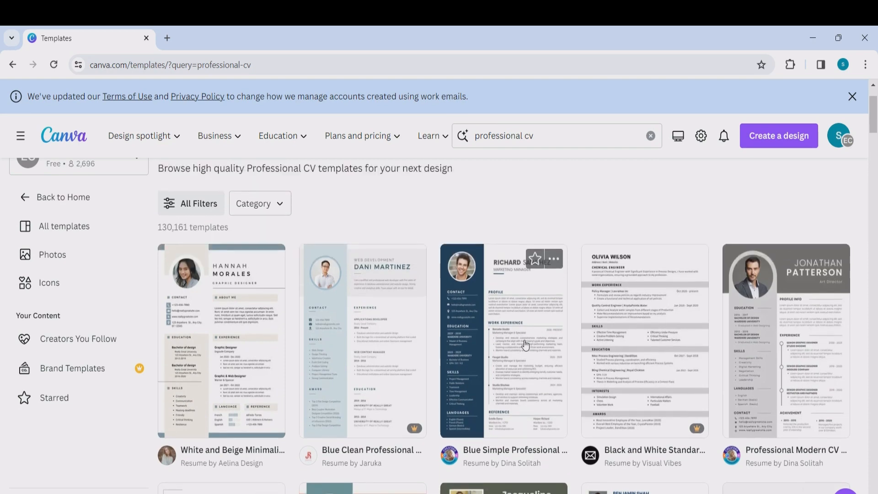
click(241, 354)
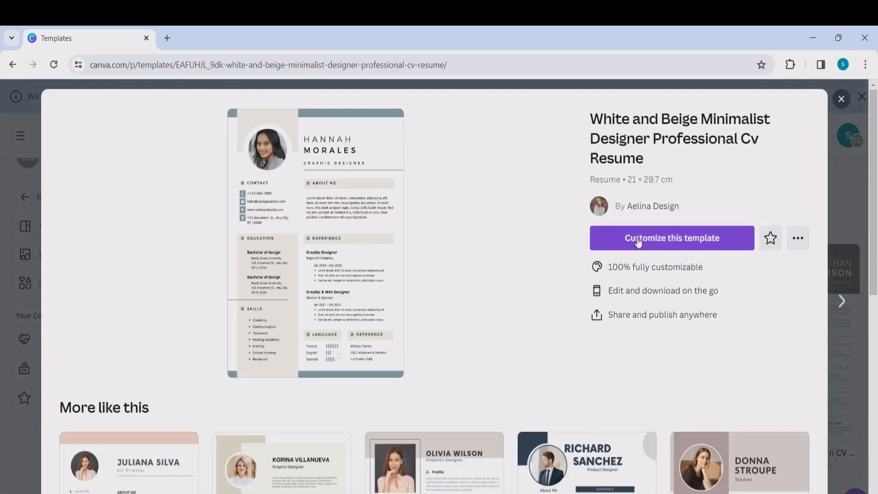
click(639, 239)
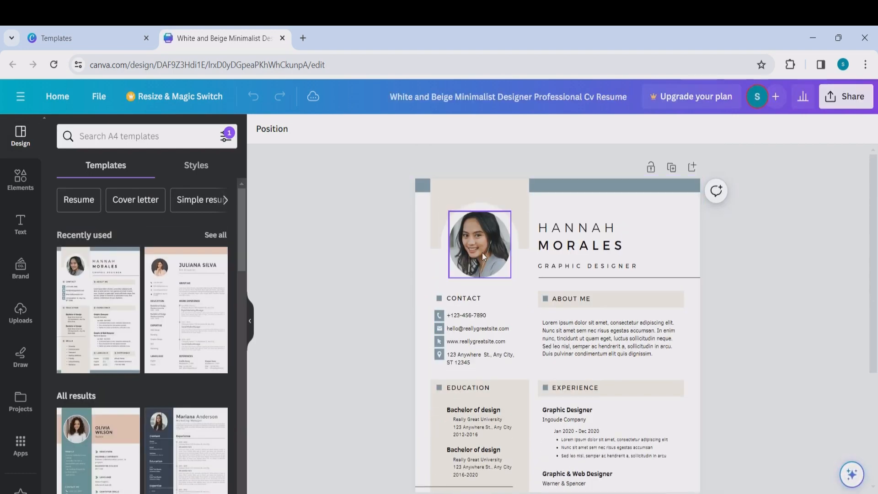
- Replace the sample portrait with the uploaded green-background photo
click(482, 255)
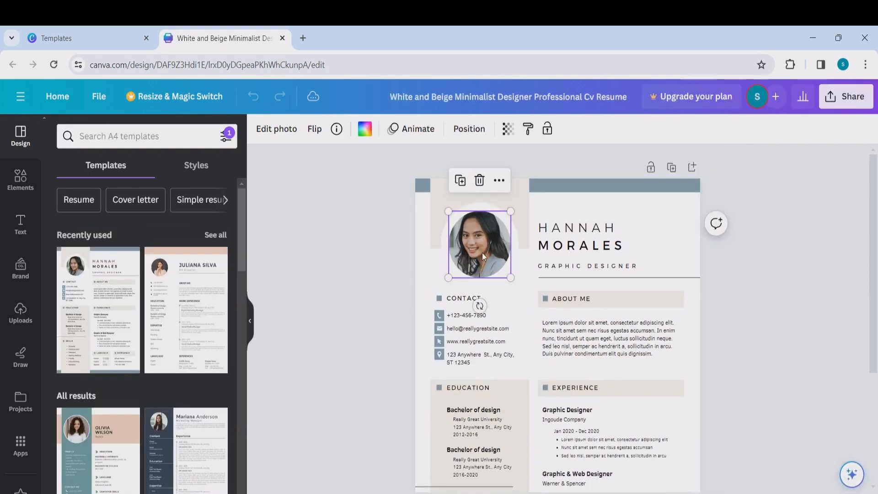
click(26, 317)
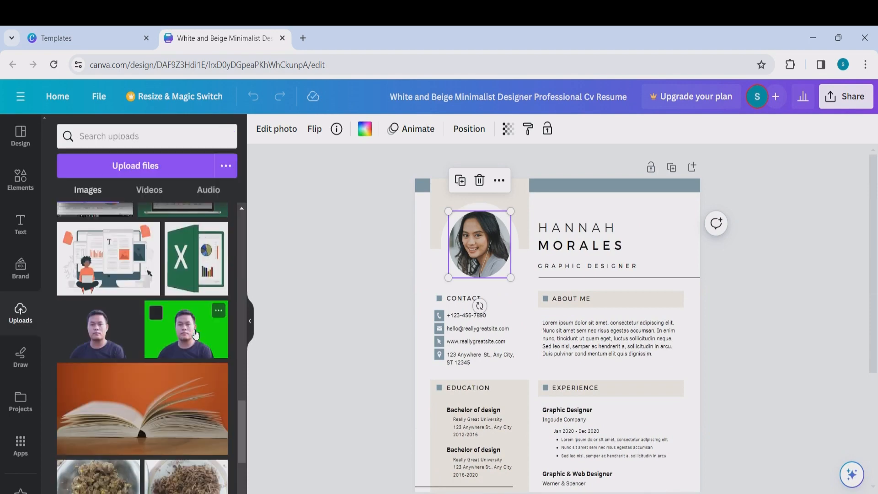
drag(195, 335, 464, 241)
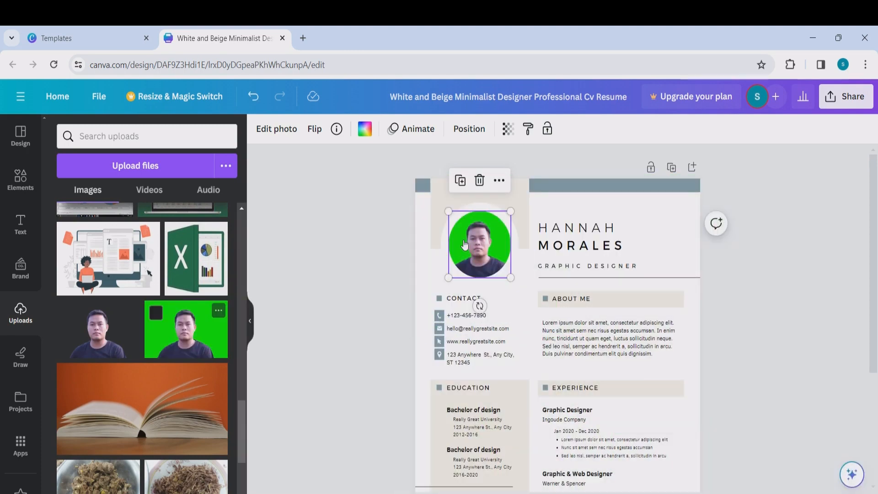
- Replace the heading with your own full name, widen its box, and make it bold
click(606, 231)
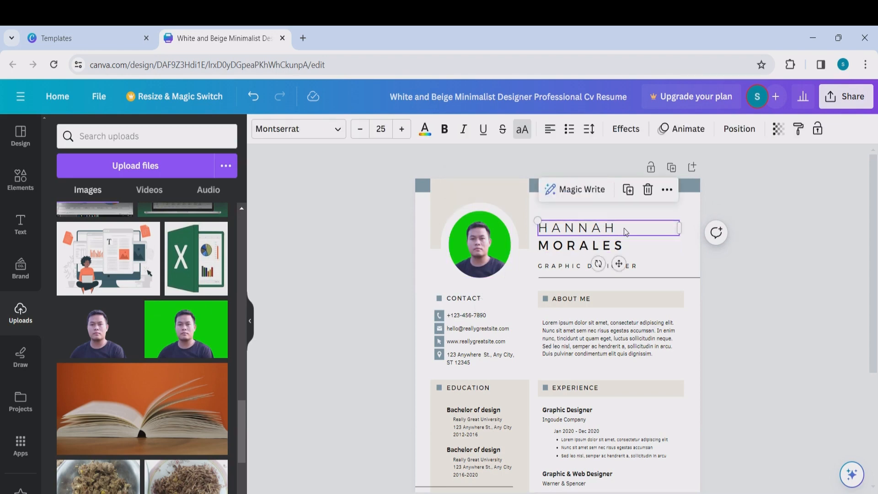
double_click(626, 232)
drag(663, 239, 625, 241)
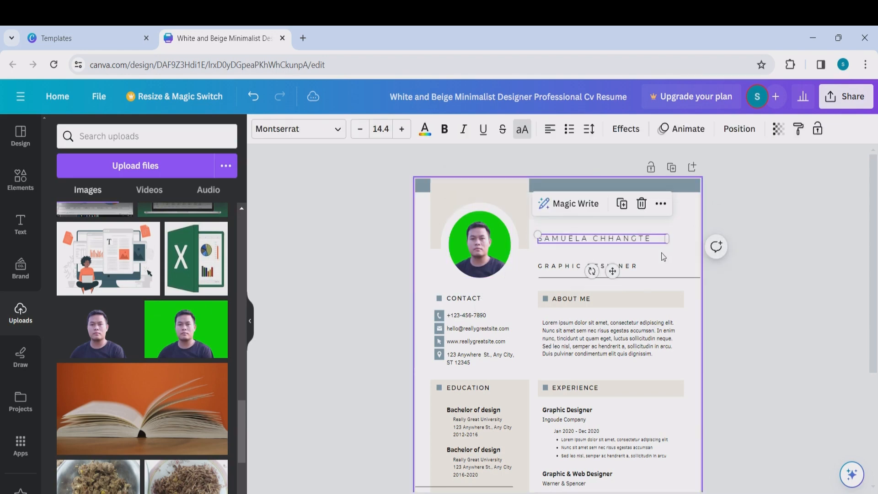
click(663, 257)
double_click(654, 239)
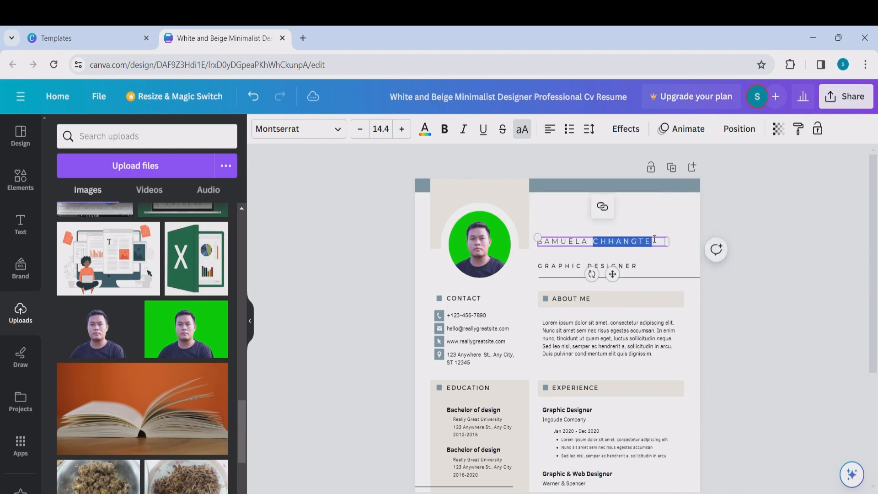
key(ctrl+a)
key(ctrl+b)
- Change the job title line to 'BUSINESS DEVELOPMENT'
triple_click(637, 266)
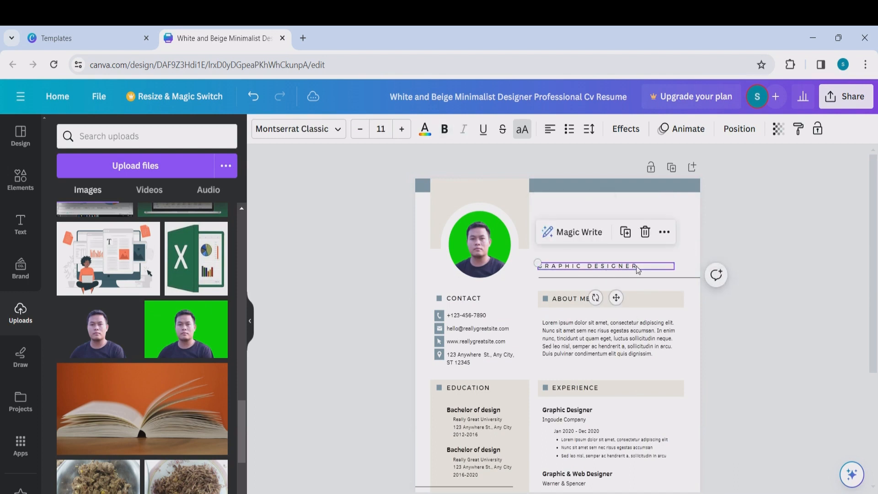
text(BUSINESS DEVELOPMENT)
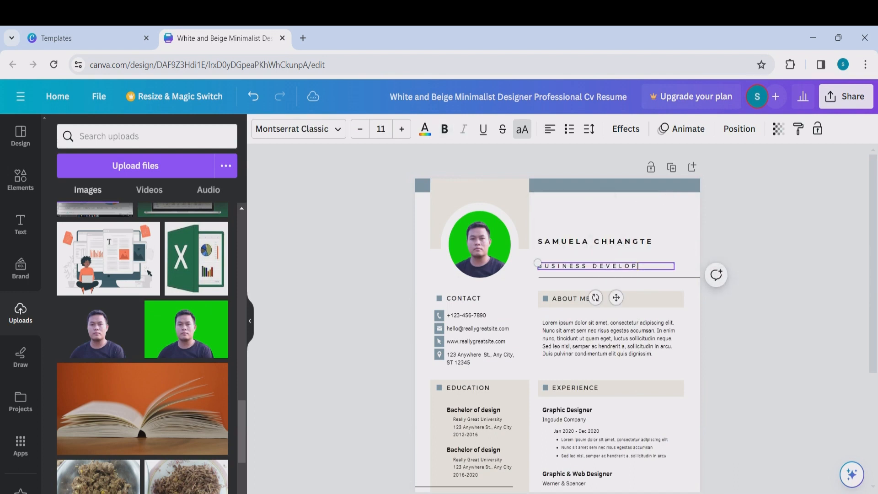
click(753, 240)
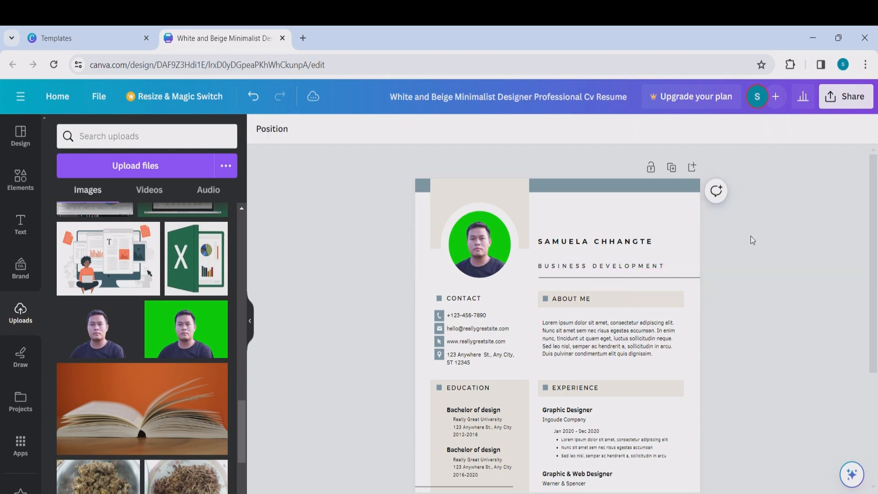
- Replace the sample phone number and e-mail with your own contact details
scroll(540, 346, down, 1)
scroll(540, 346, down, 2)
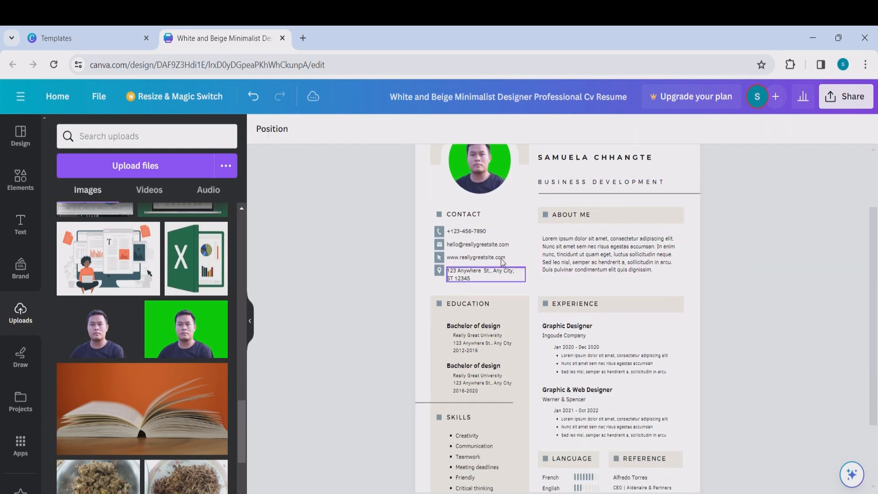
click(486, 231)
click(491, 230)
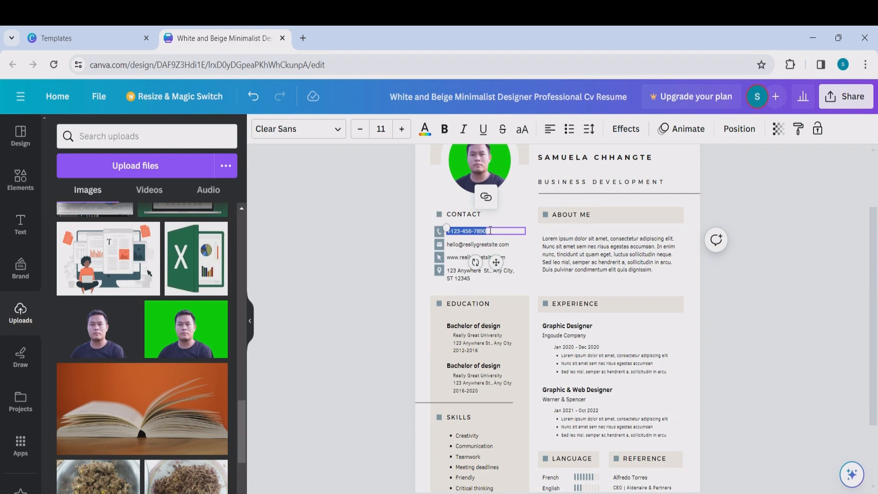
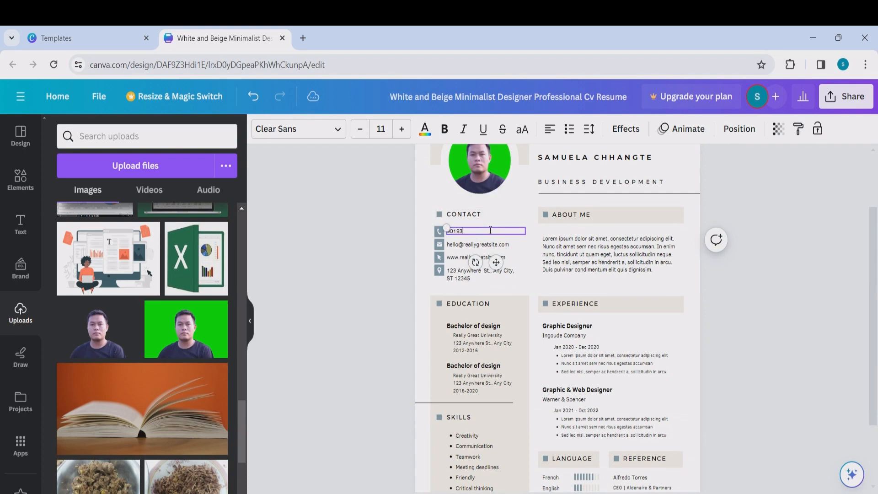
double_click(512, 244)
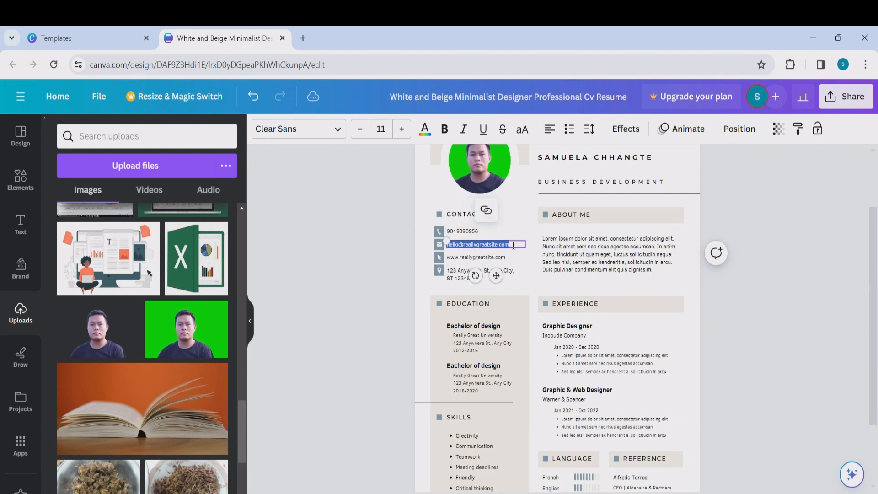
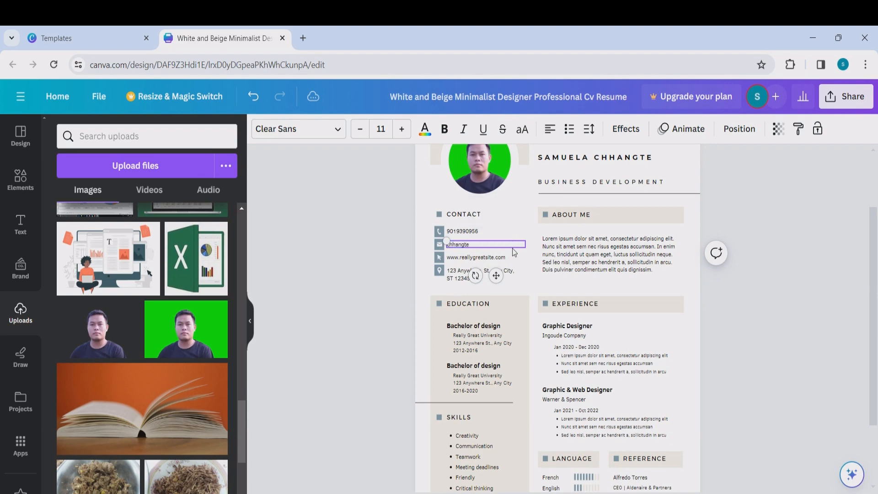
- Delete the website line and its icon, then move the address and location icon up
click(503, 258)
key(Delete)
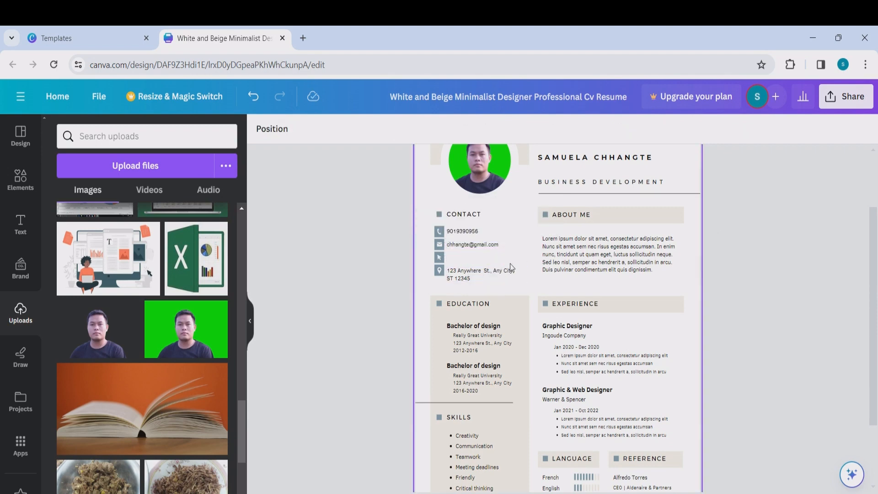
click(442, 259)
key(Delete)
drag(451, 271, 453, 258)
drag(439, 268, 440, 258)
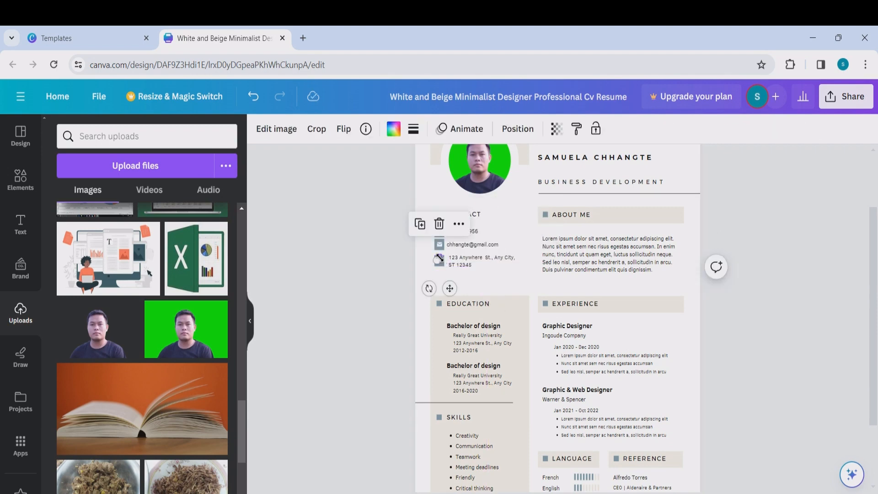
click(473, 278)
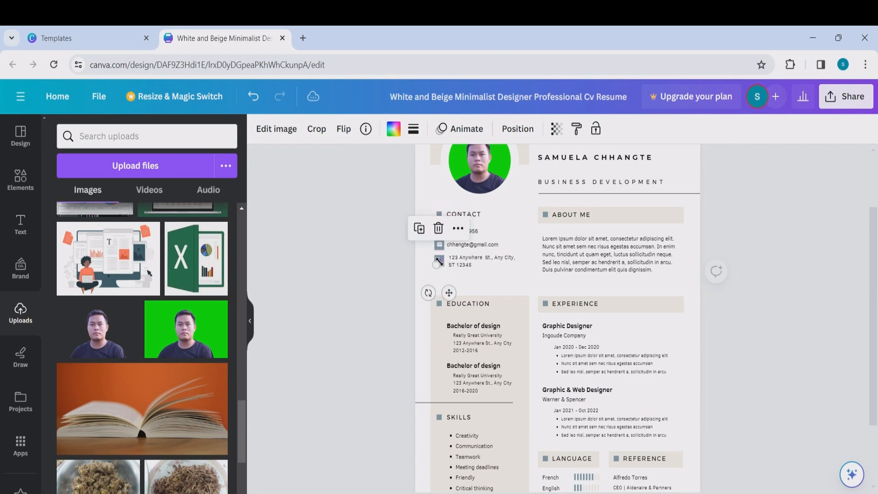
click(476, 281)
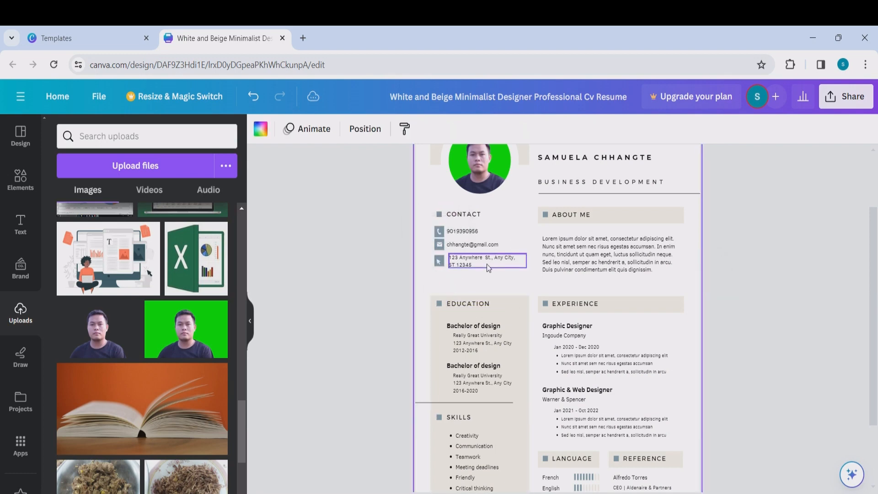
click(596, 215)
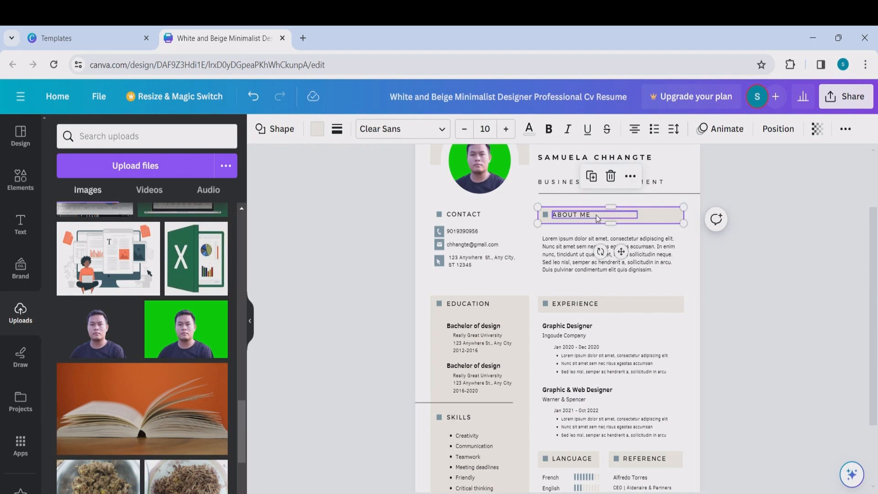
- Rename the second education entry from Bachelor of design to 'Master of Economics'
click(595, 238)
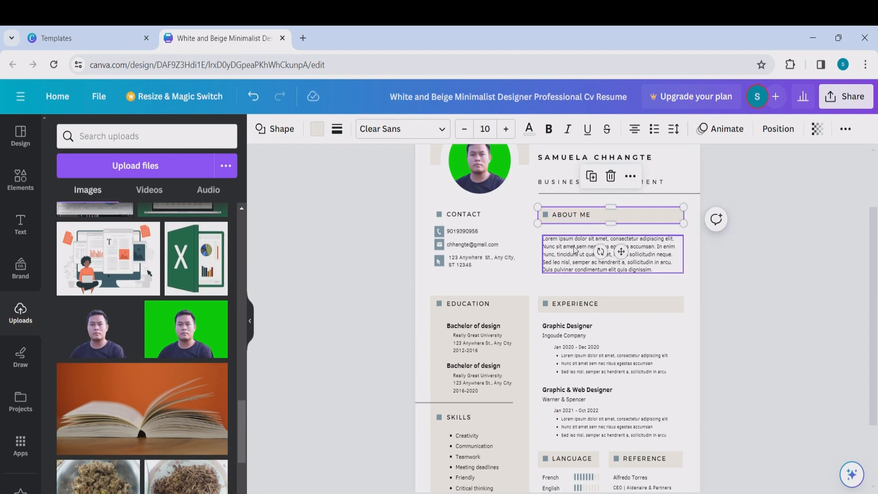
double_click(662, 271)
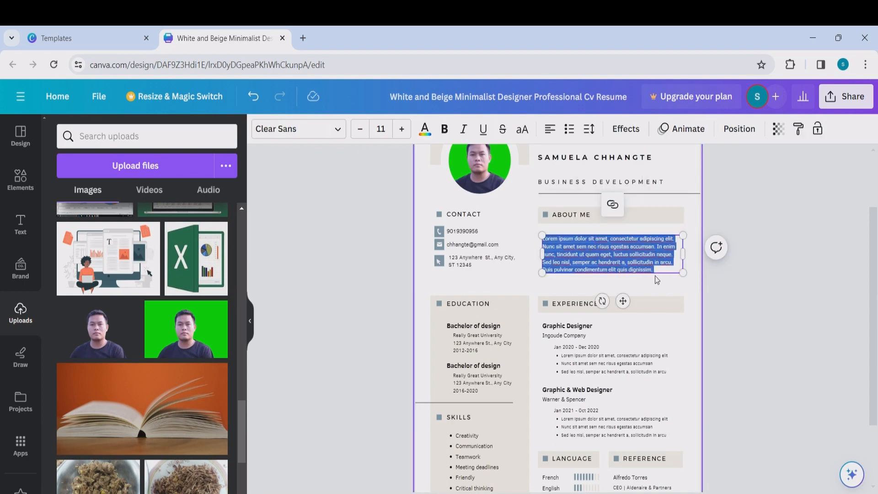
scroll(640, 290, down, 3)
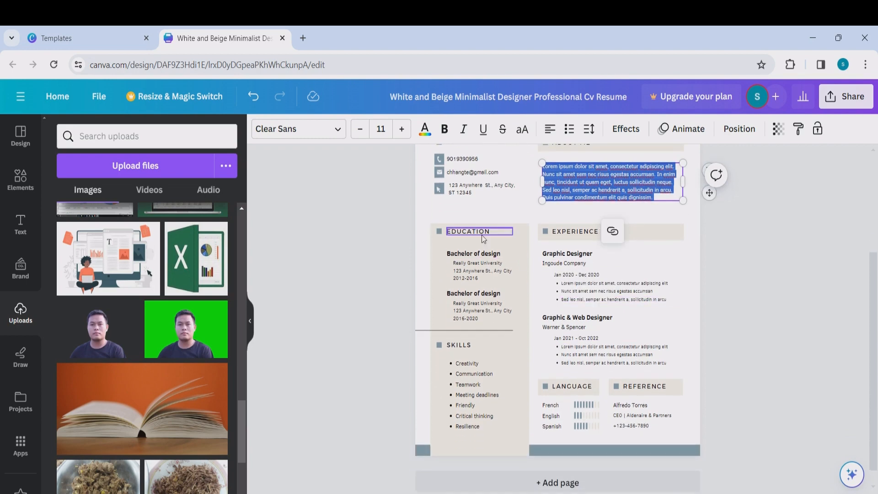
click(484, 255)
click(468, 293)
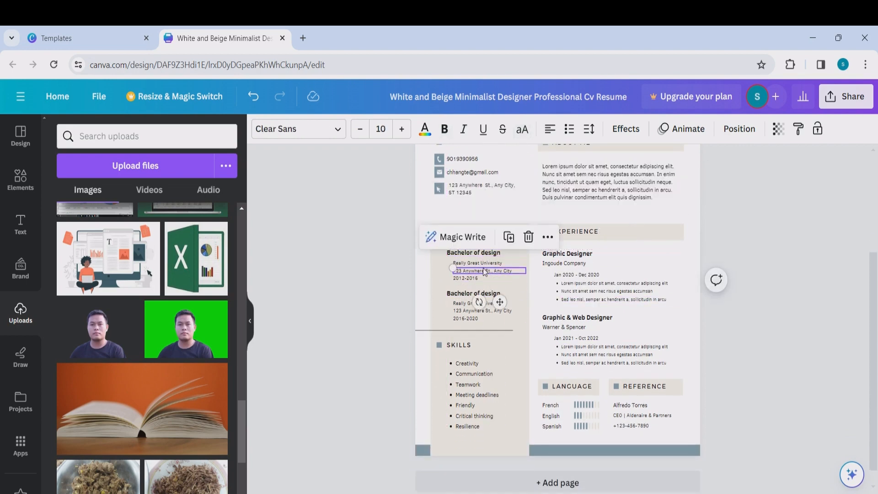
double_click(466, 293)
text(master o)
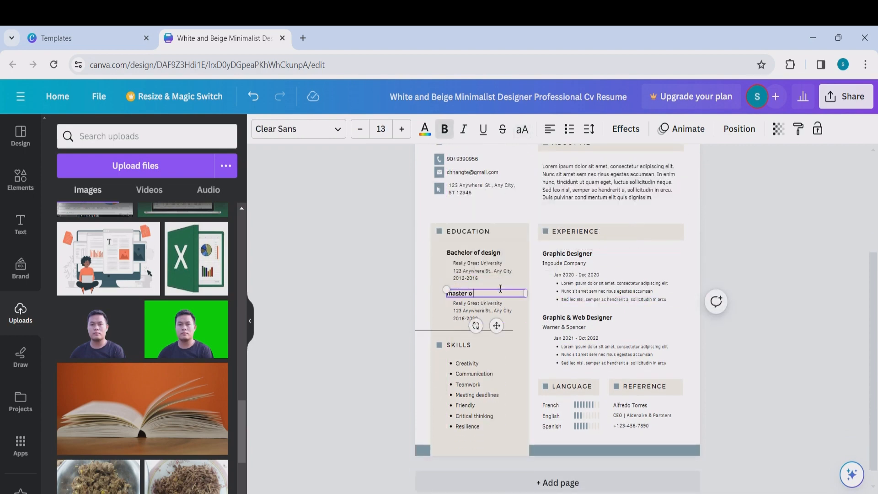
text(f Economics)
- Replace Creativity, Communication and Teamwork skills with Excel, SQL and Finance and Accounting
click(480, 363)
double_click(481, 363)
text(E)
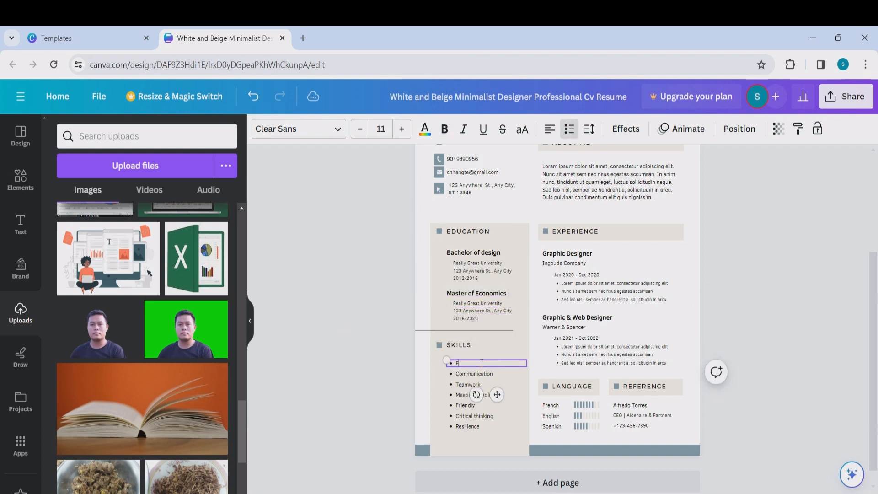
text(xcel)
double_click(485, 374)
text(SQL)
double_click(487, 385)
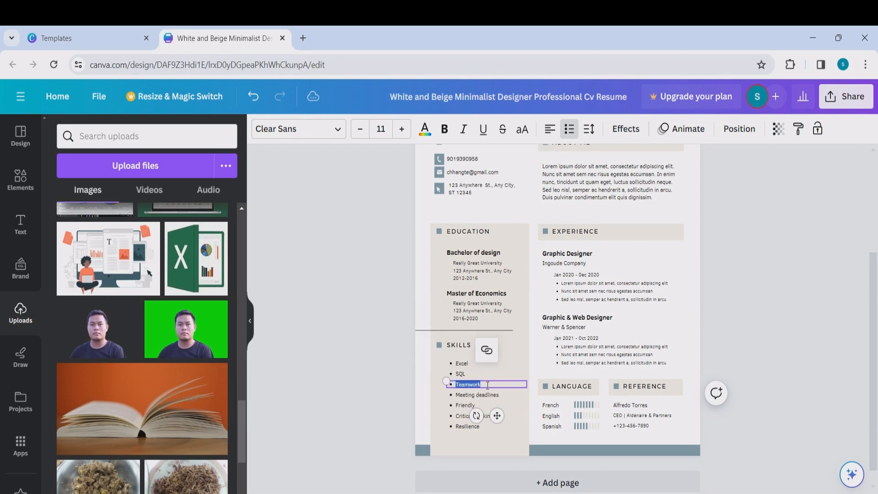
text(Finance and Accounting)
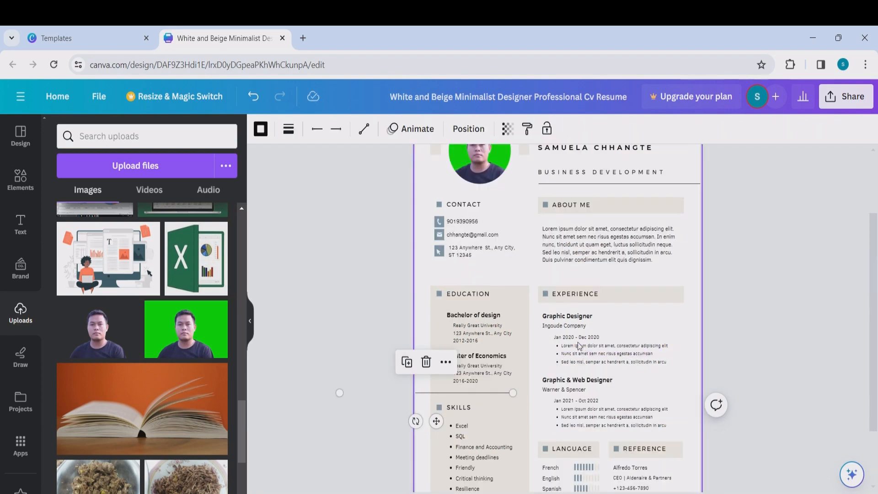
- Retitle the first job from Graphic Designer to 'Business Development'
scroll(572, 315, down, 2)
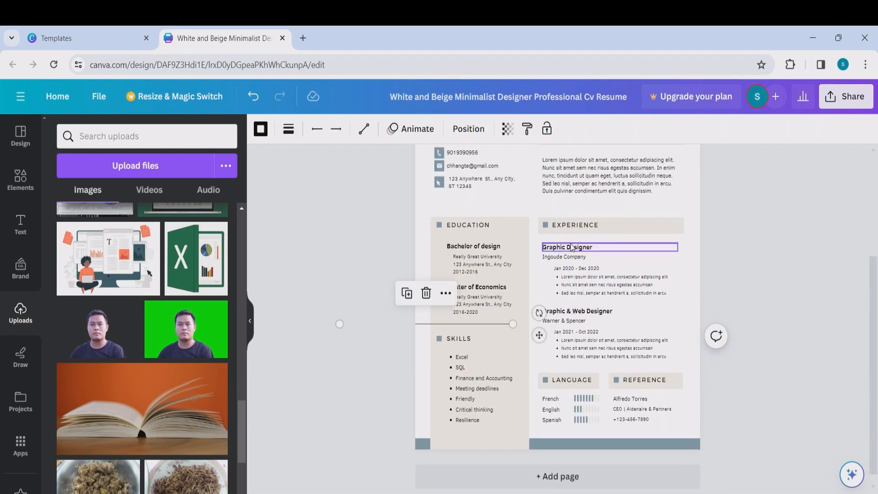
click(593, 250)
double_click(600, 248)
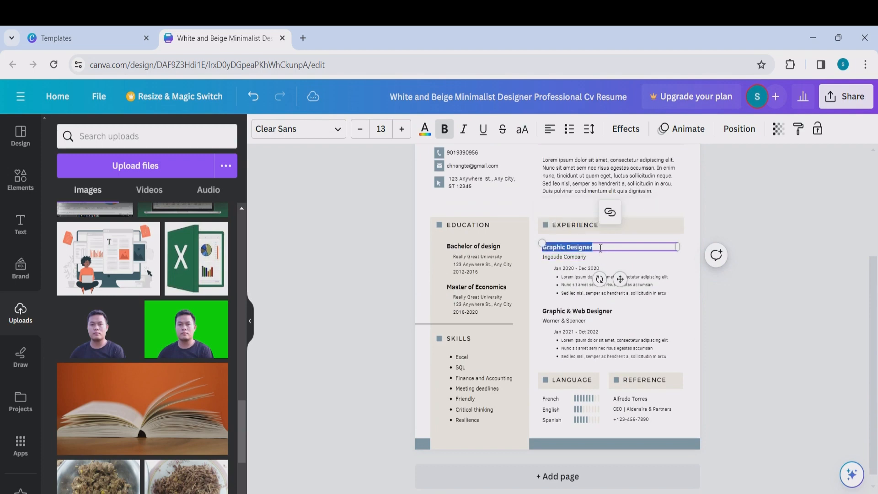
text(Business Development)
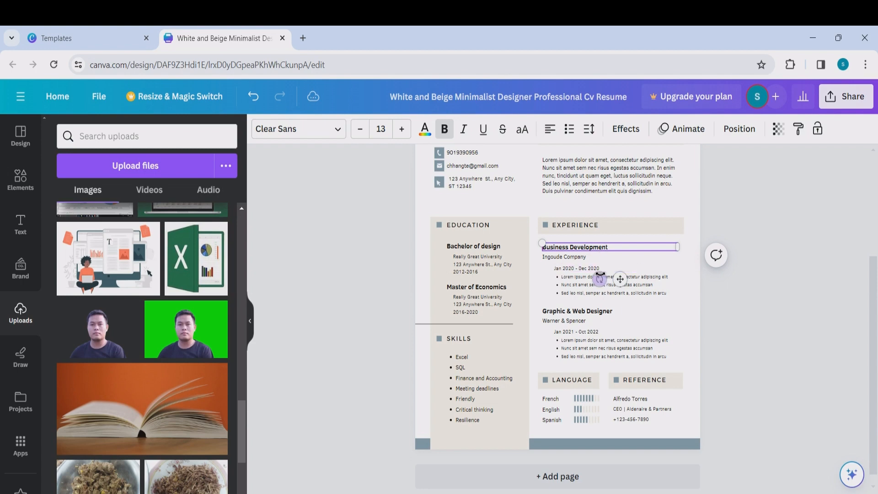
click(578, 258)
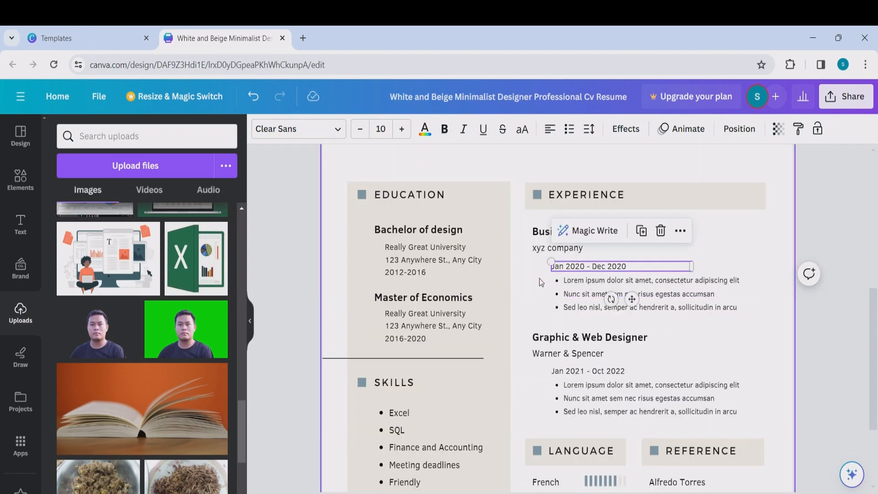
- Edit the first job's bullet lines and the entries in the language section
drag(541, 282, 581, 333)
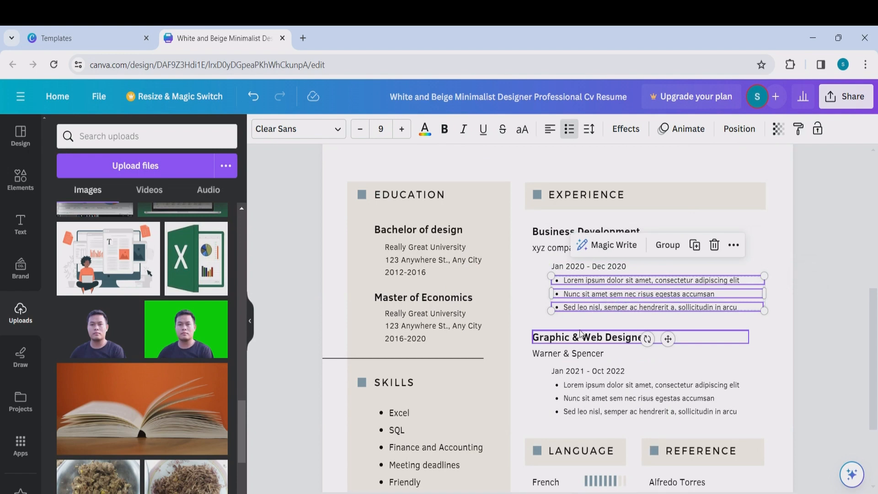
scroll(580, 332, down, 3)
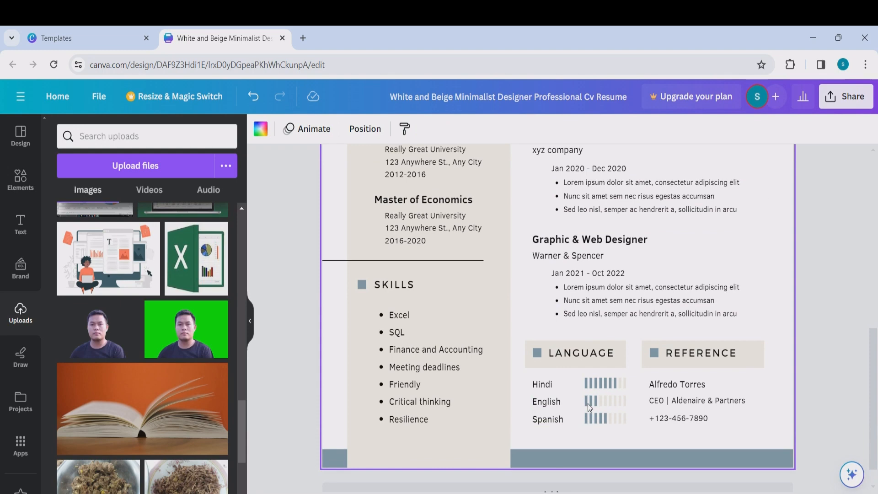
click(577, 400)
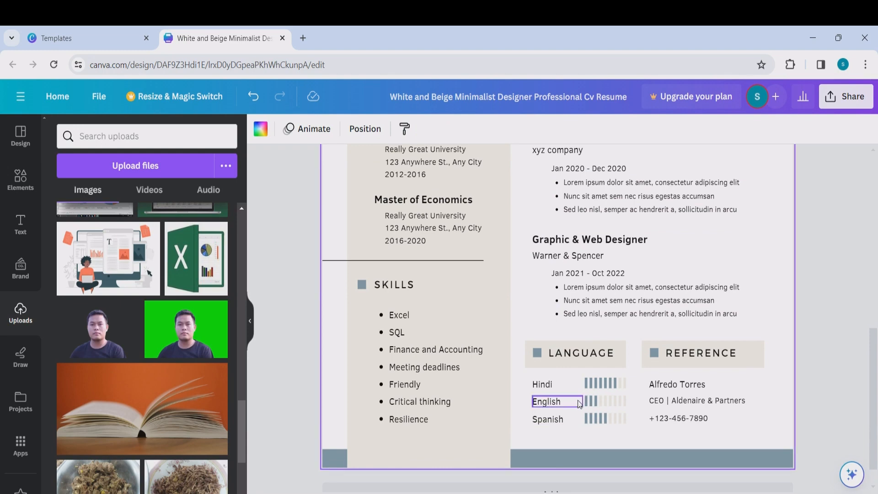
scroll(604, 384, up, 2)
scroll(604, 384, down, 2)
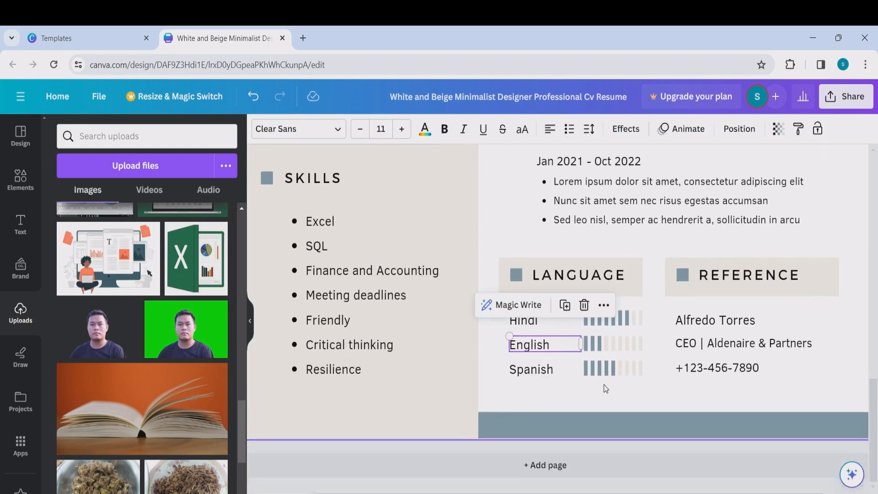
click(629, 359)
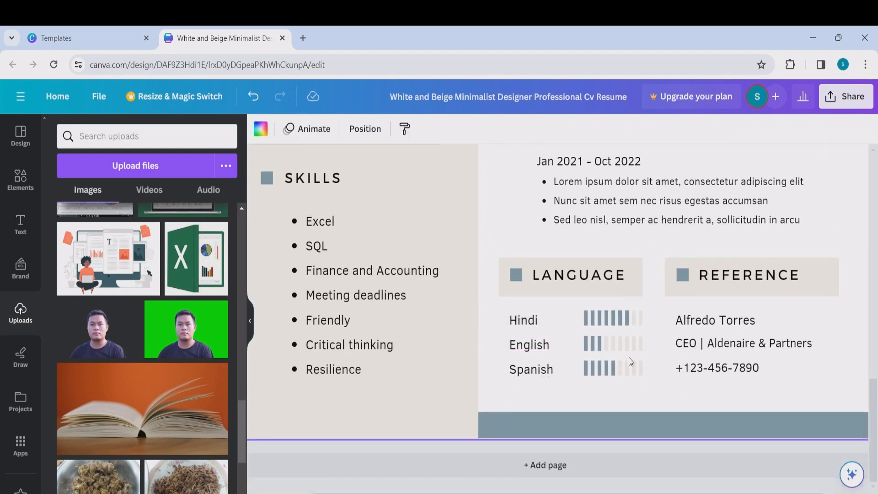
click(607, 344)
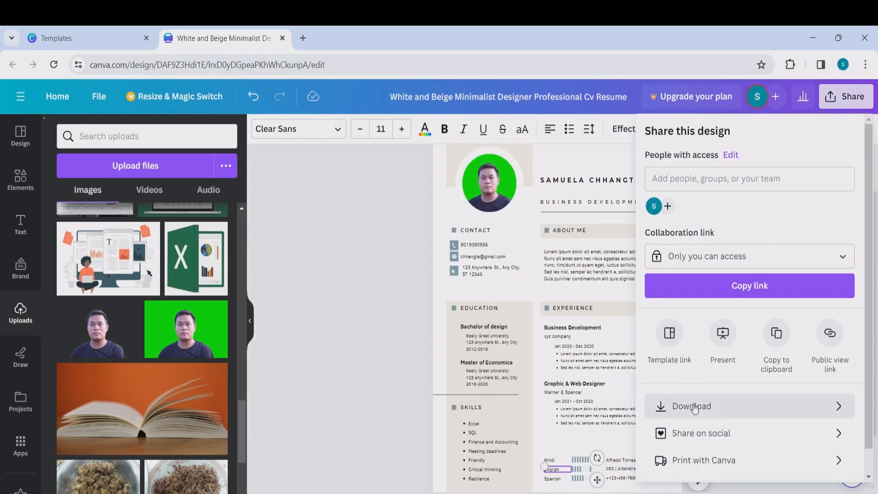
- Choose PDF Standard as the download file type and attempt the download
click(713, 406)
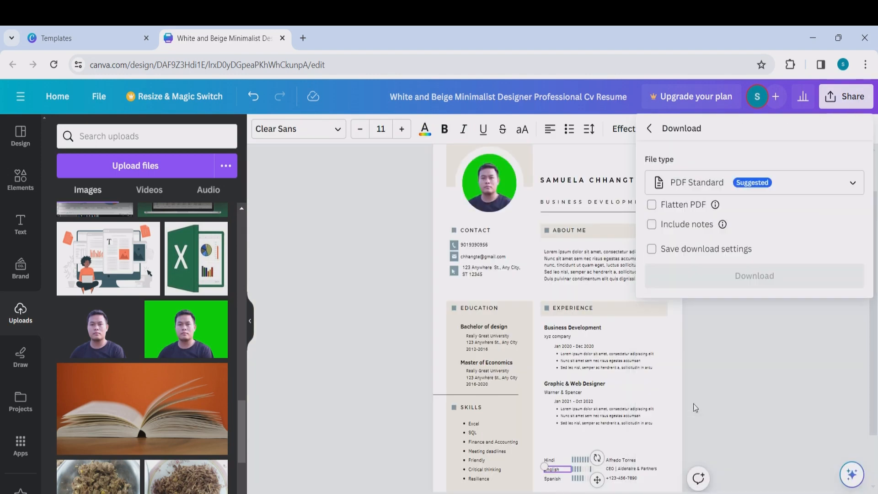
click(713, 183)
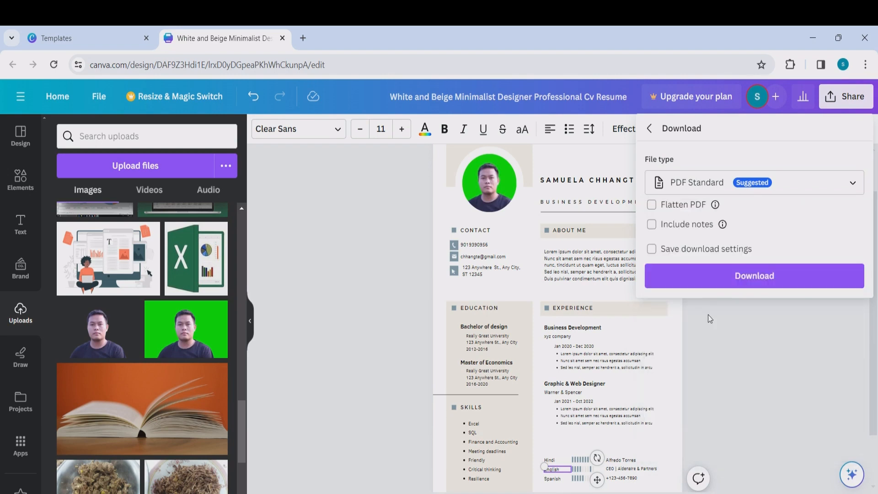
click(710, 307)
click(723, 276)
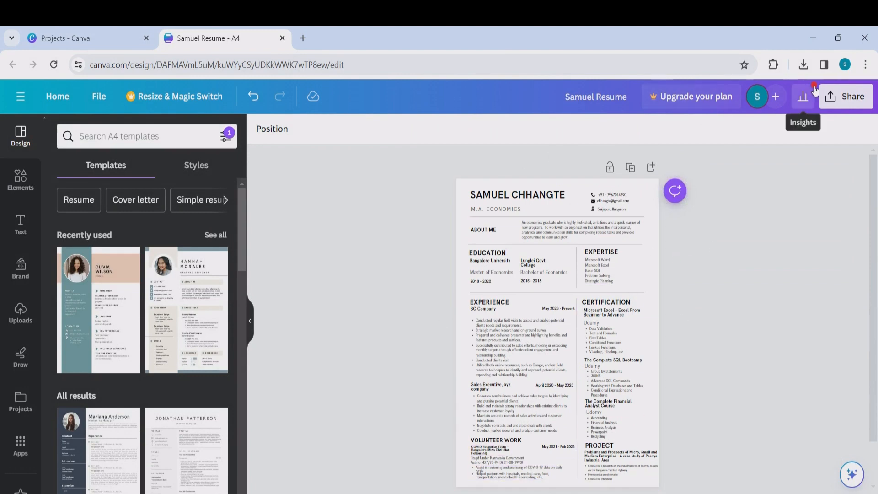
- Download a free watermarked PDF draft of the résumé and open it from Chrome's downloads
click(831, 98)
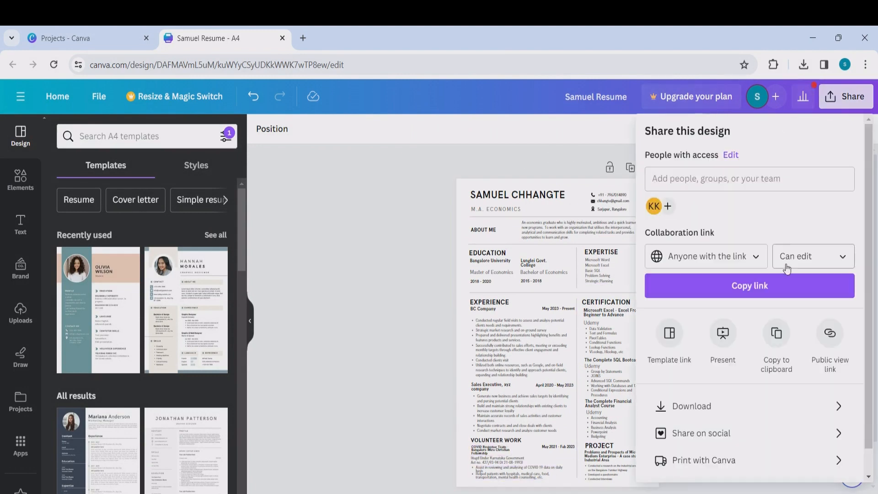
click(771, 401)
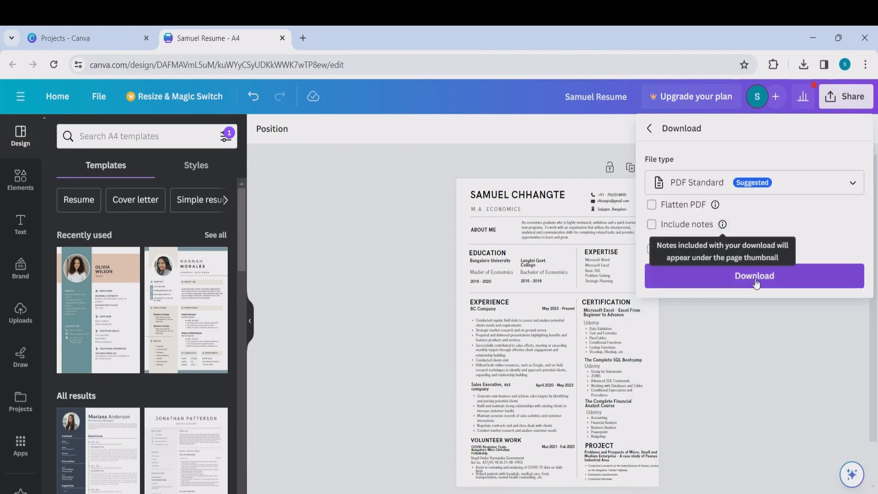
click(759, 279)
click(853, 299)
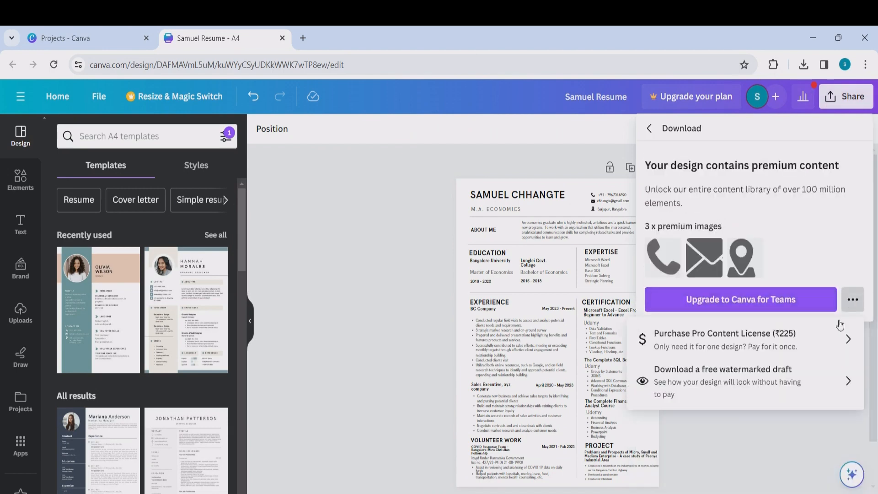
click(800, 378)
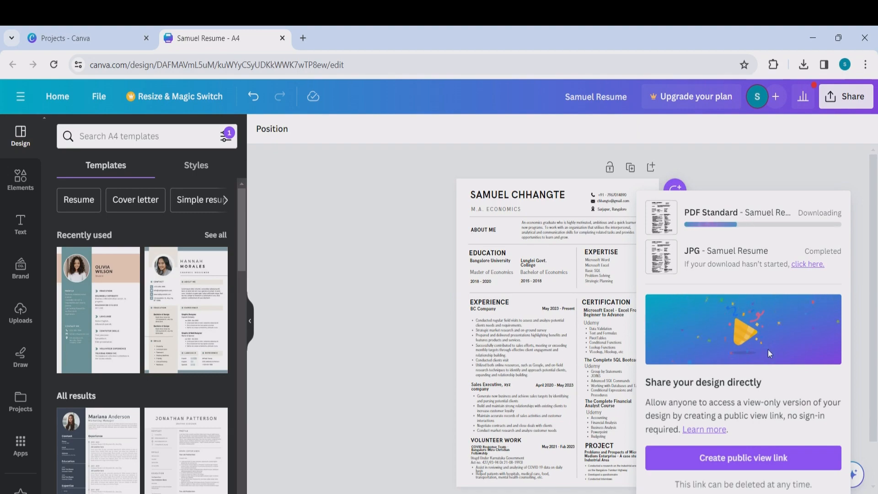
click(803, 64)
click(697, 119)
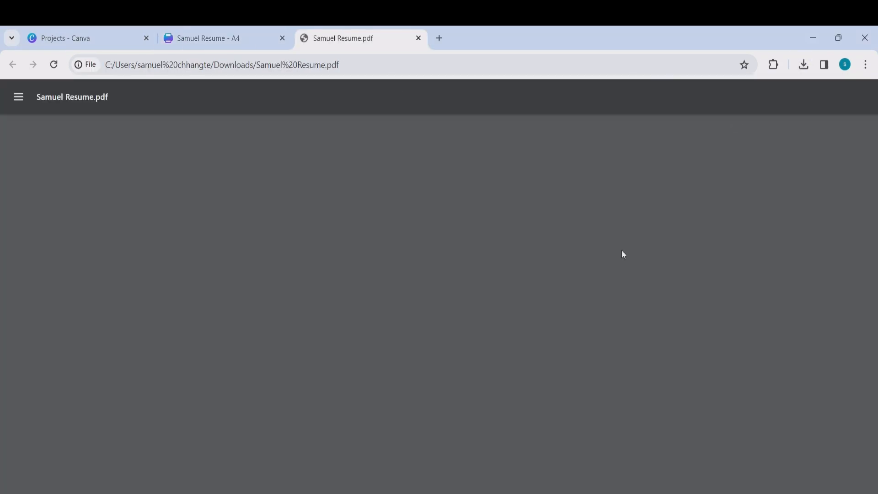
- Close the PDF tab, decline location access, and open the 'Indeed: Job Search India' result
click(418, 38)
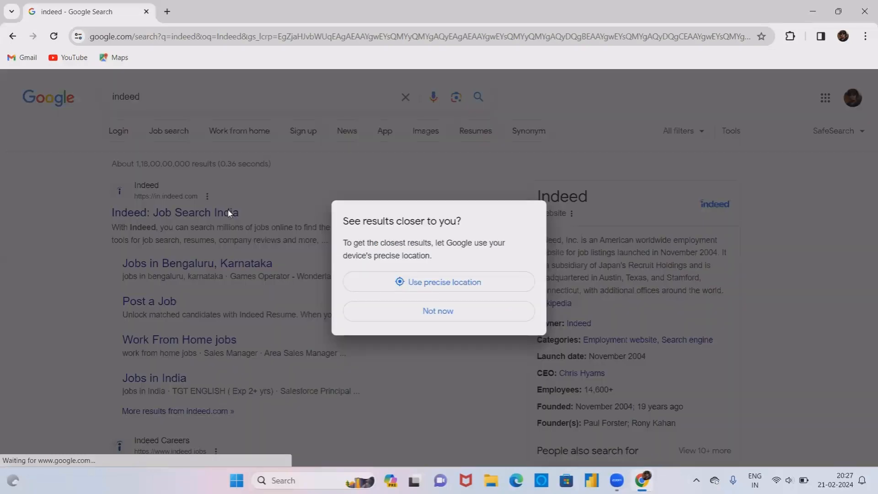
click(443, 316)
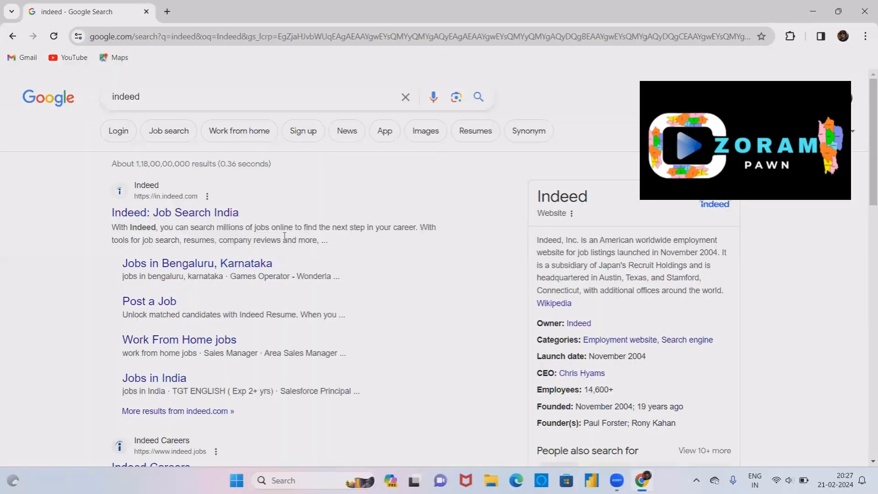
click(225, 217)
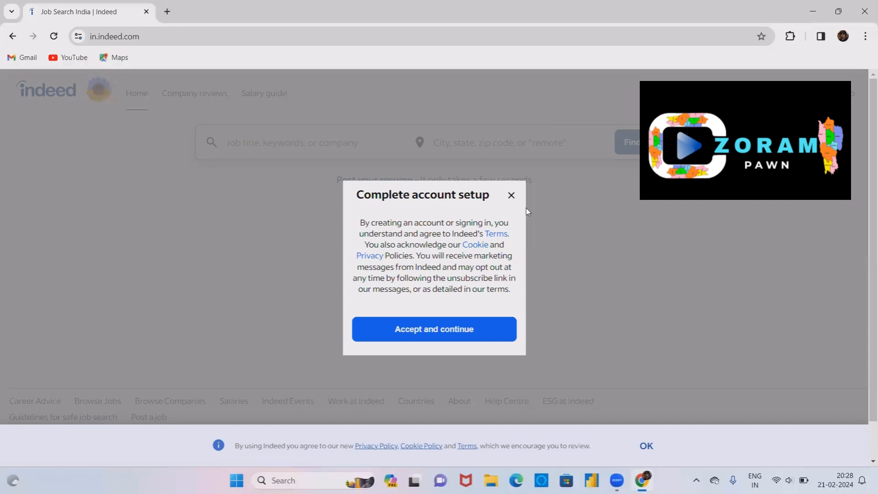
- Accept Indeed's terms, sign in, and start a résumé upload
click(465, 333)
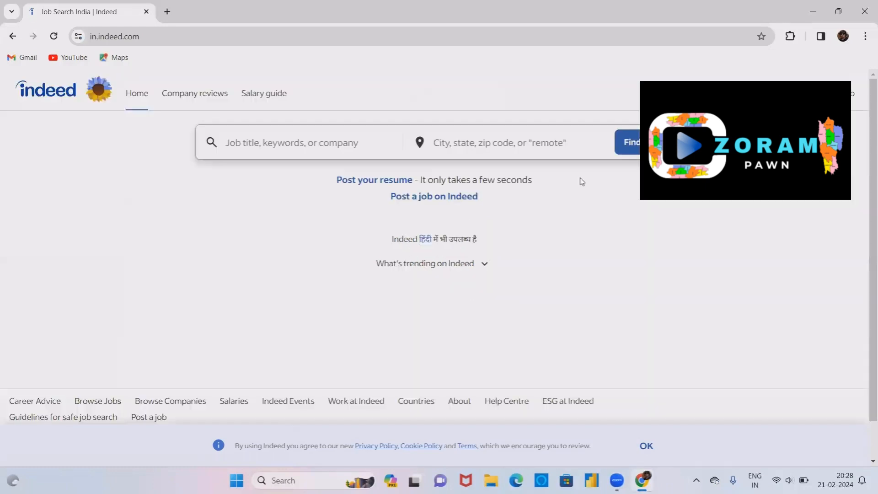
click(735, 94)
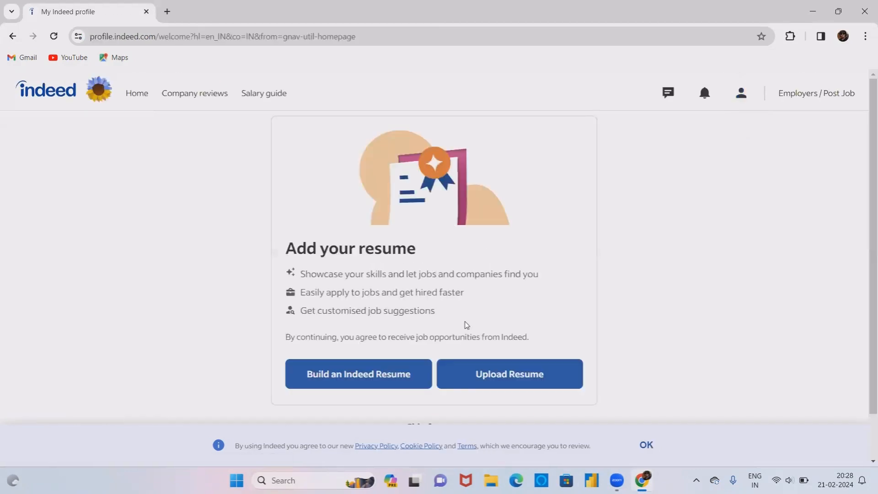
click(462, 369)
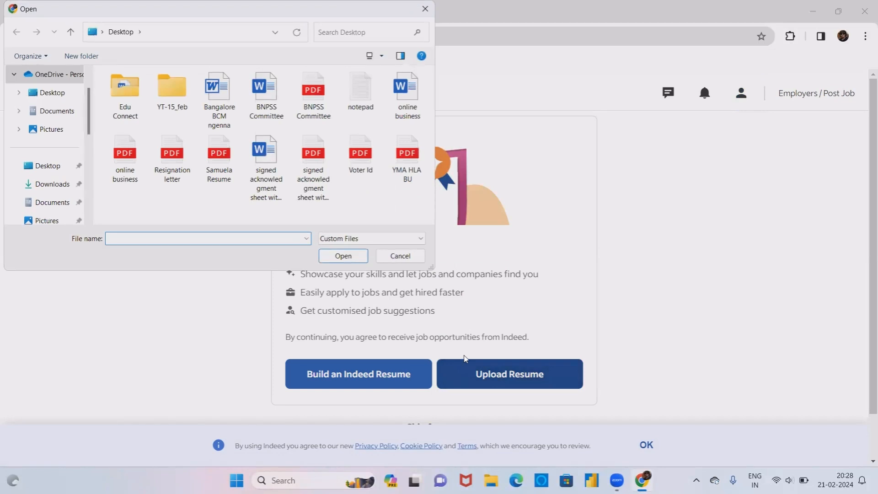
click(425, 8)
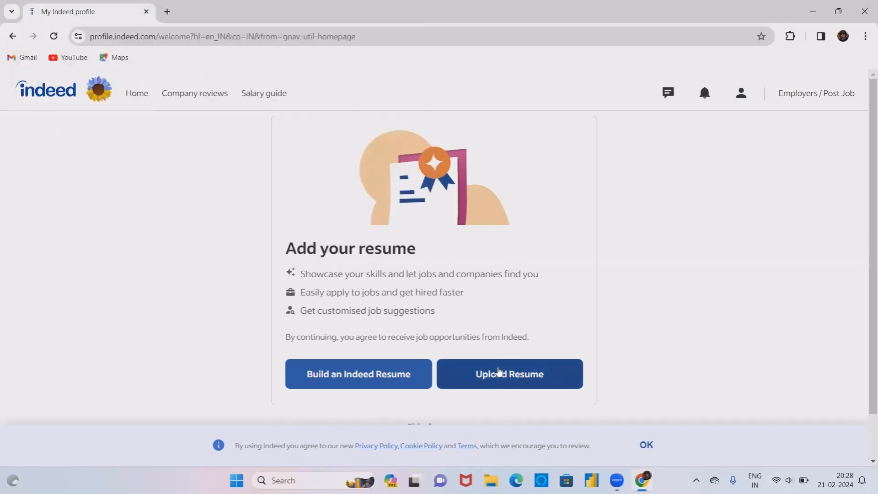
click(499, 371)
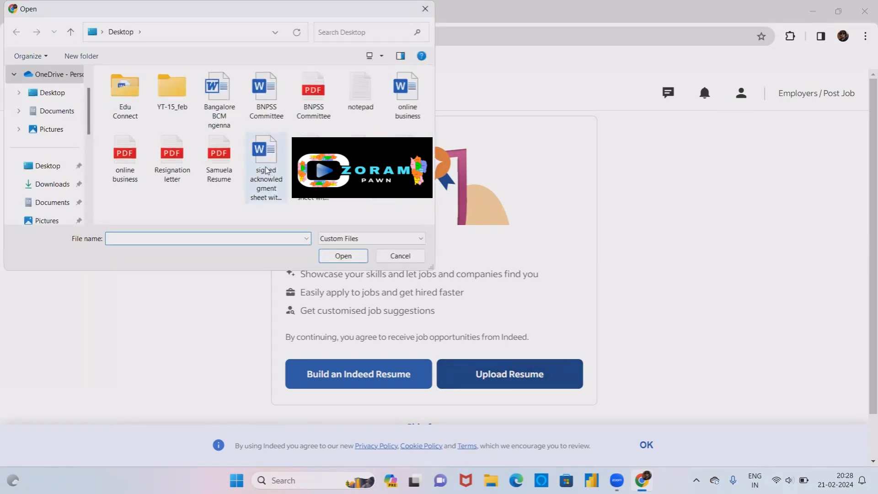
- Upload the résumé PDF from the desktop as searchable, then go to Qualifications
double_click(228, 154)
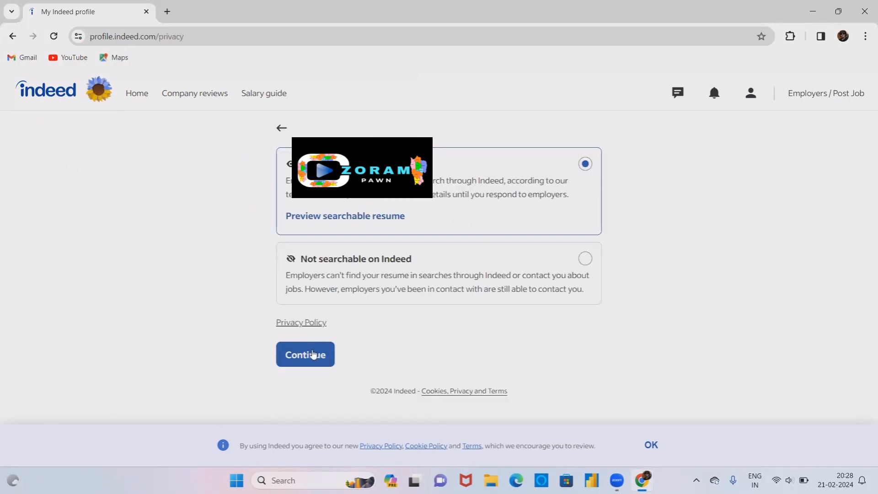
click(313, 354)
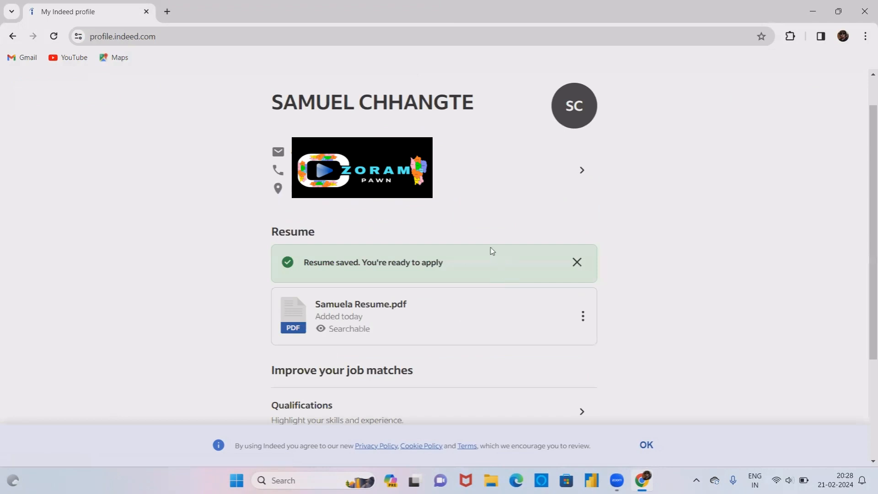
scroll(388, 250, down, 3)
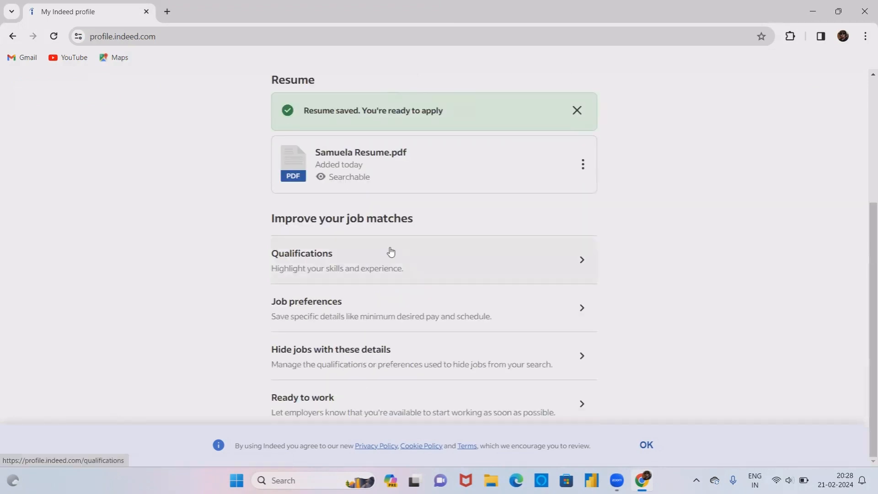
click(391, 252)
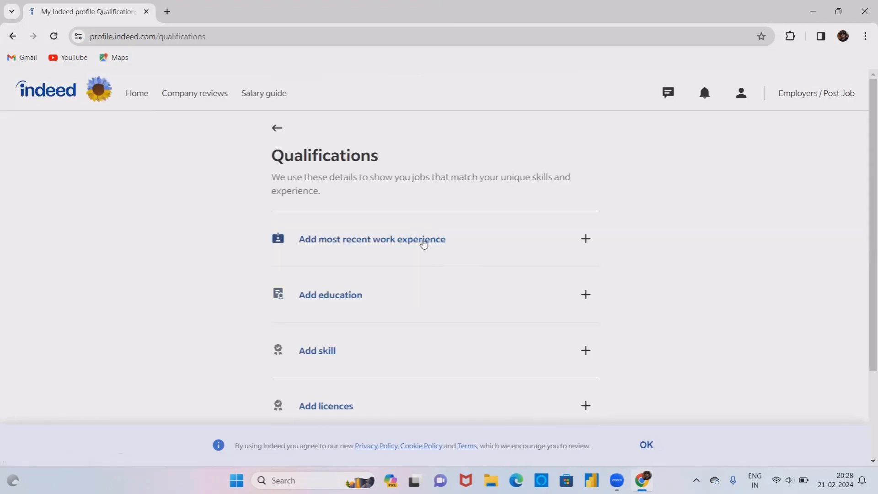
- Add Business Development Manager at Accentures as the most recent work experience
click(423, 244)
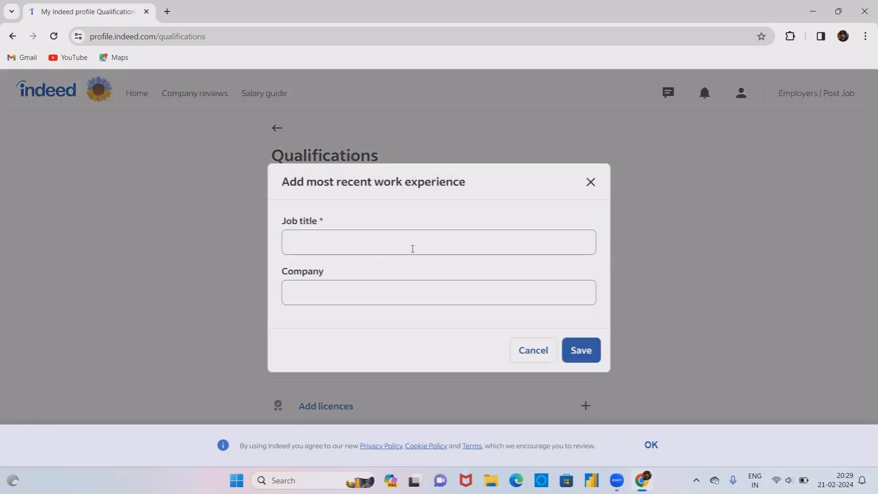
click(412, 249)
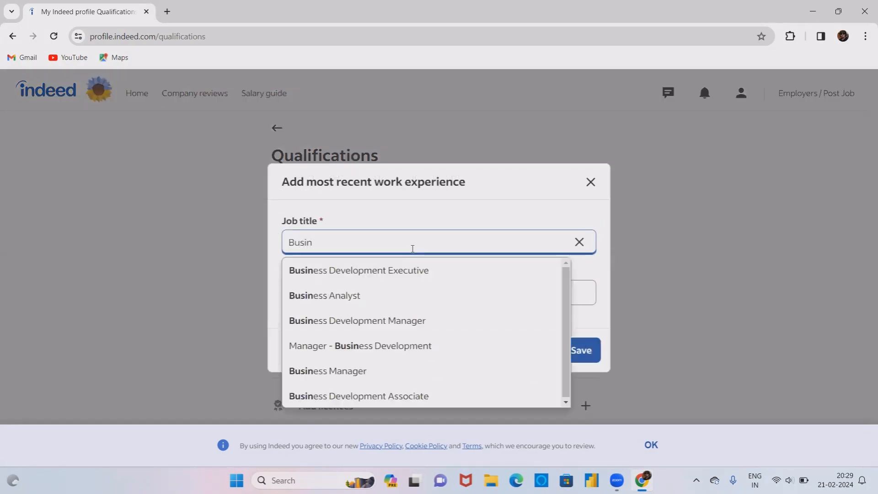
text(ess e)
key(BackSpace)
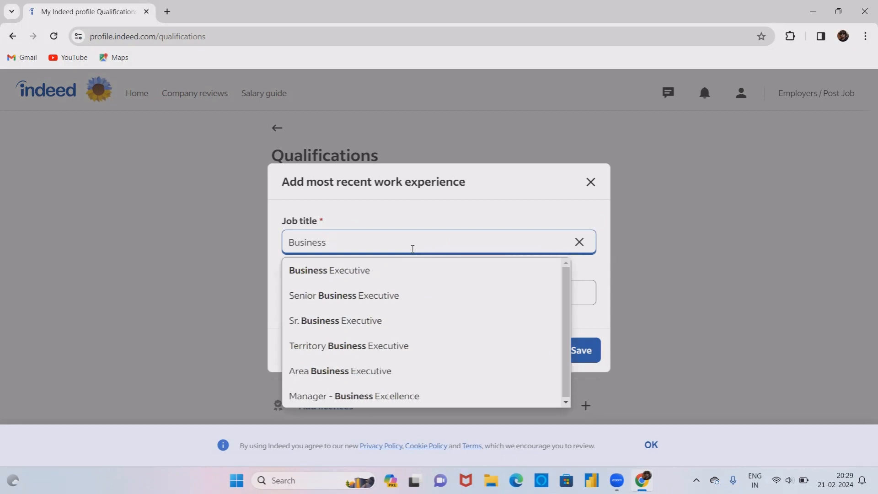
text(Deve)
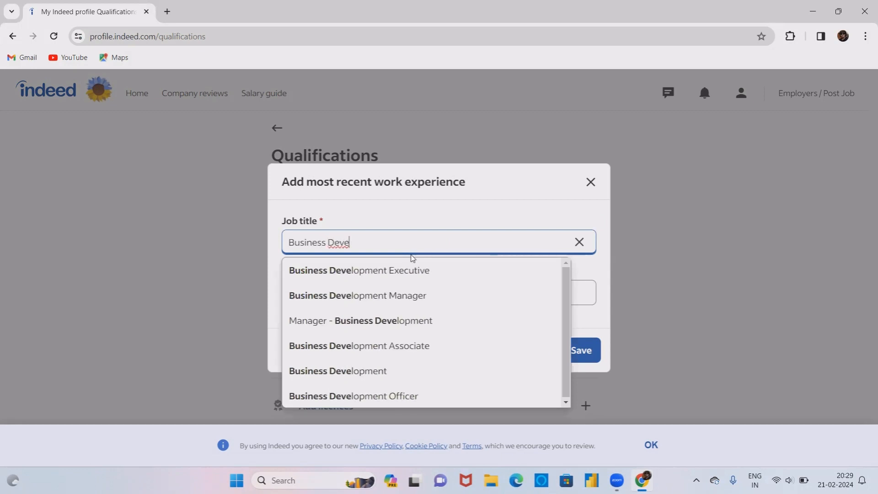
click(402, 295)
click(406, 299)
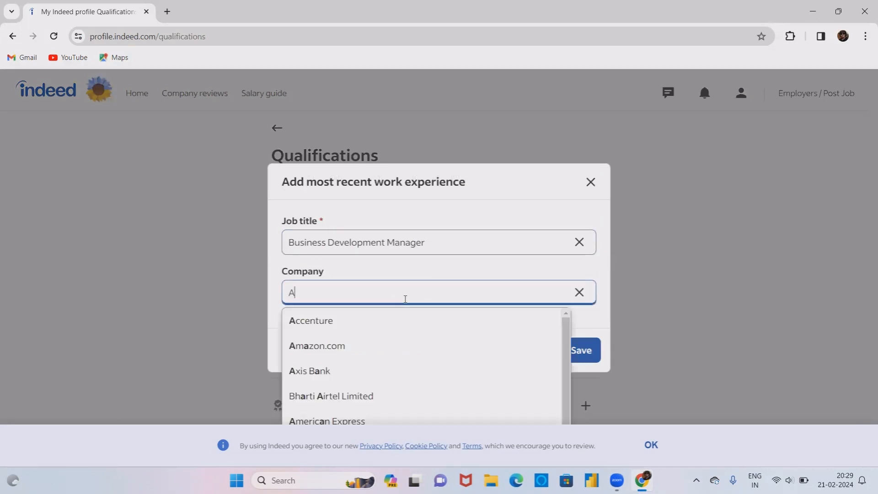
click(388, 321)
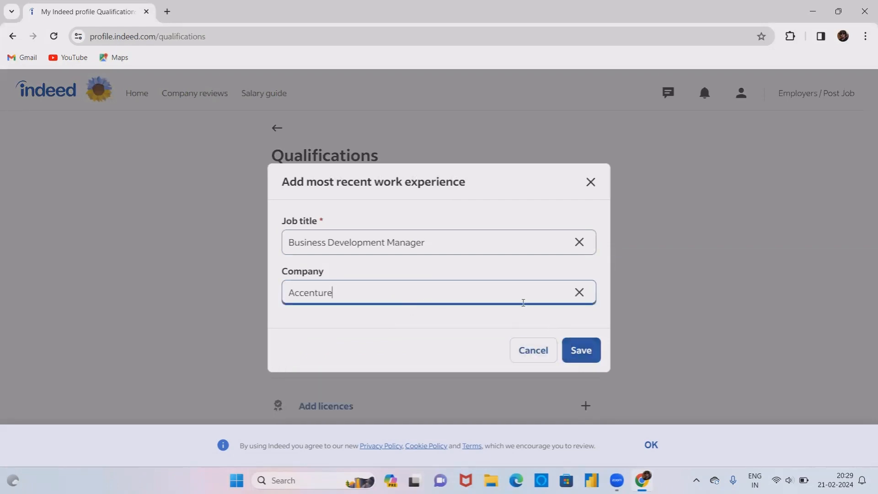
text(s)
click(588, 351)
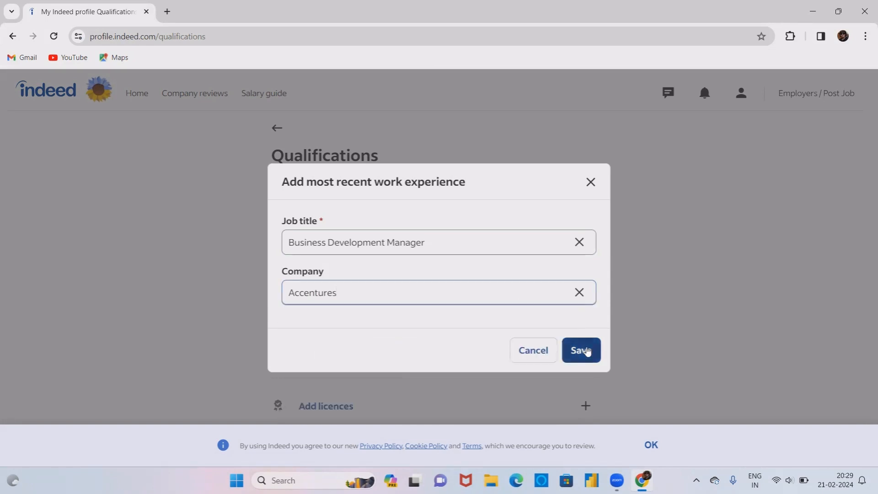
click(588, 351)
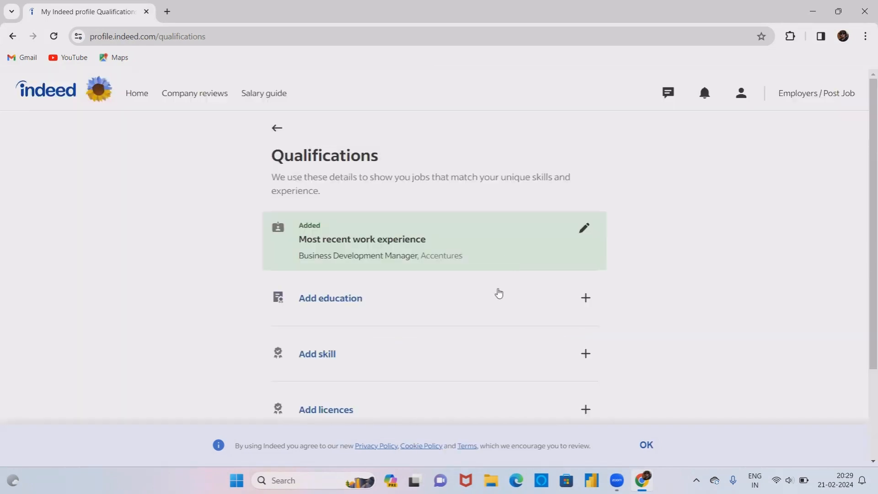
- Add a Master's degree in Economics as an education entry and save it
click(359, 296)
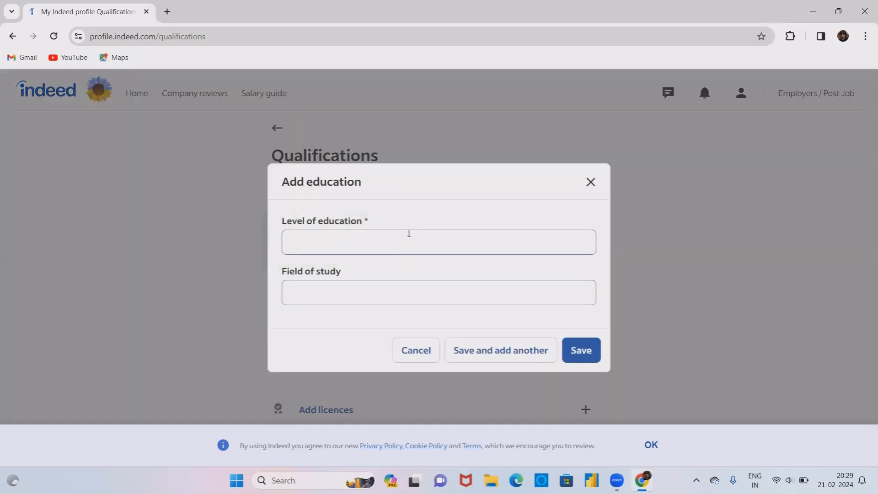
click(403, 242)
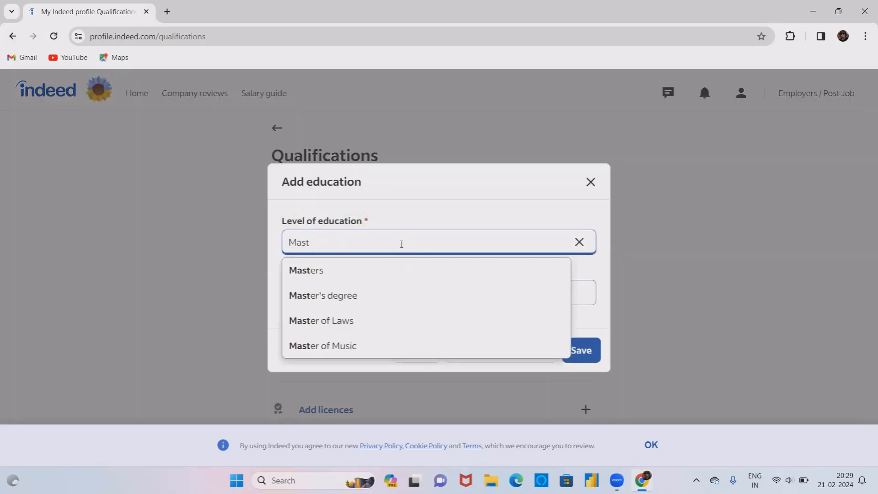
click(356, 295)
click(377, 293)
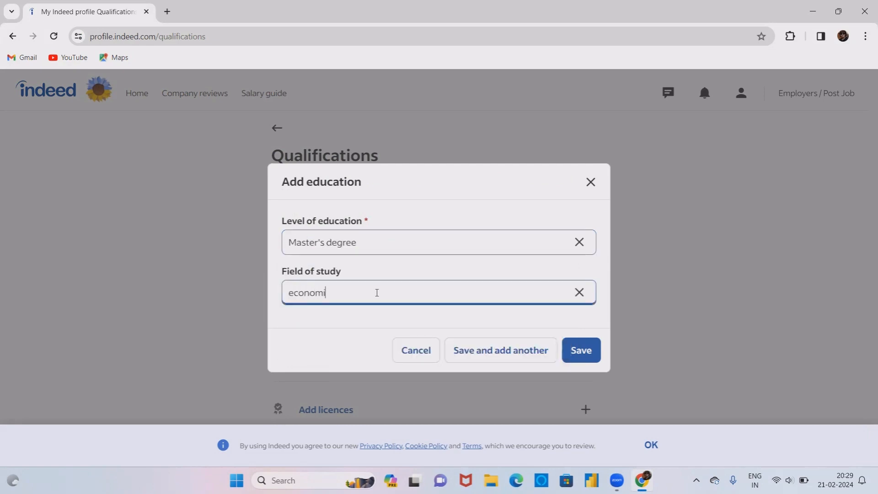
text(economi)
click(349, 330)
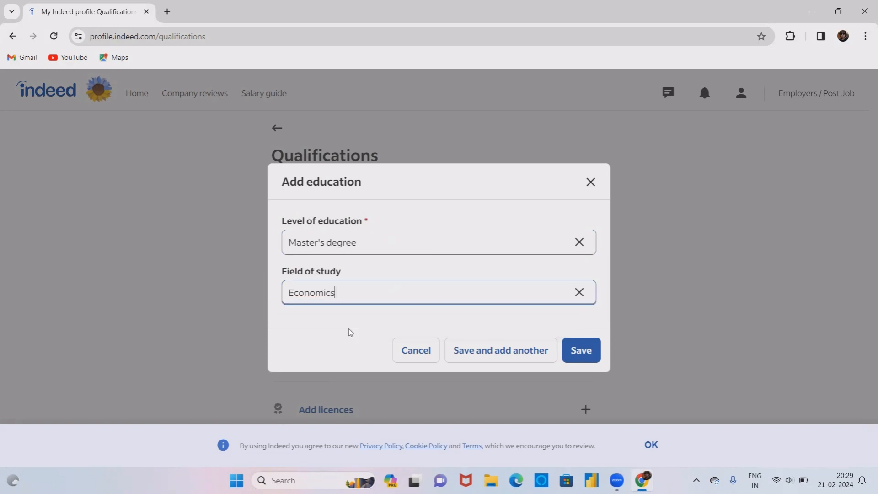
click(569, 352)
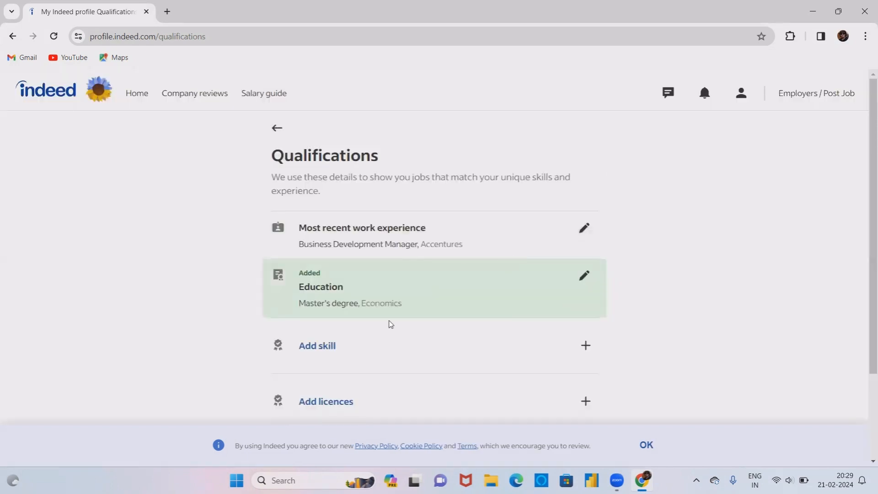
- Add Business development as a skill with 2 years of experience
scroll(366, 284, down, 2)
click(325, 232)
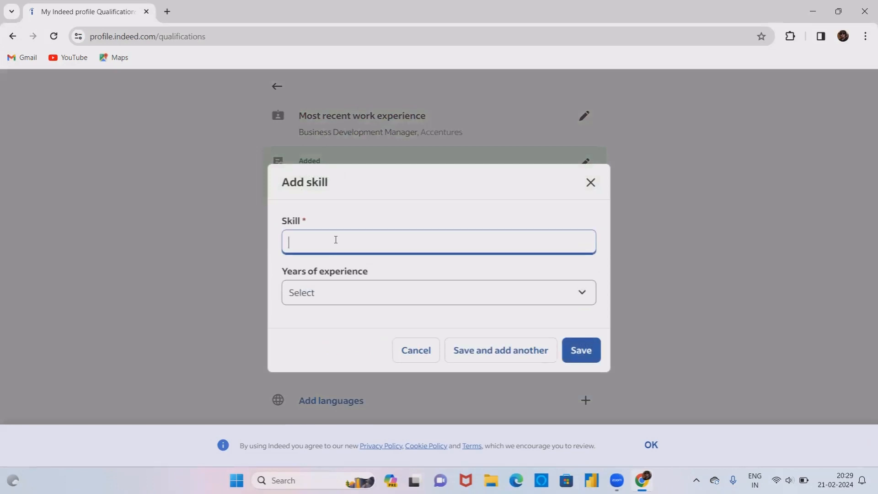
text(Busin)
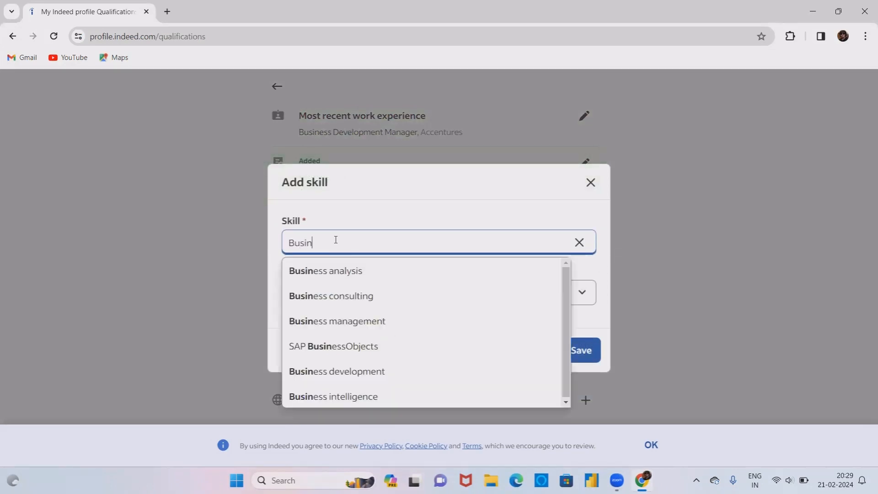
click(325, 371)
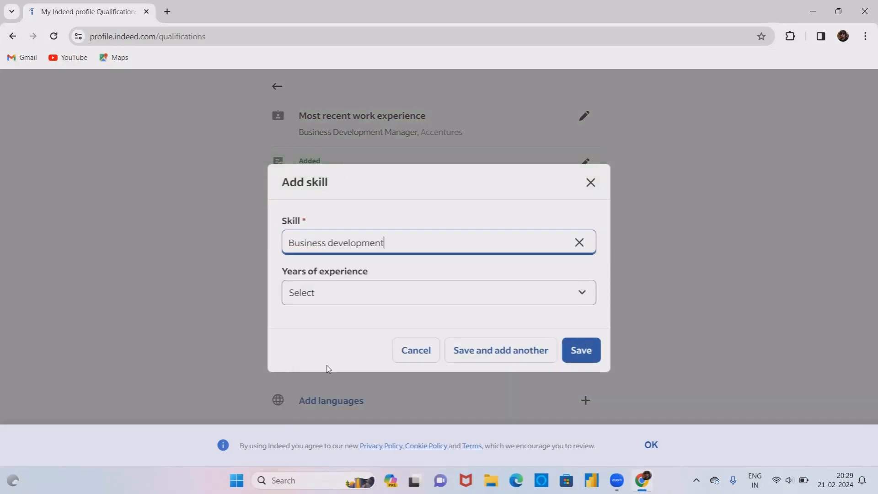
click(367, 288)
scroll(321, 64, up, 1)
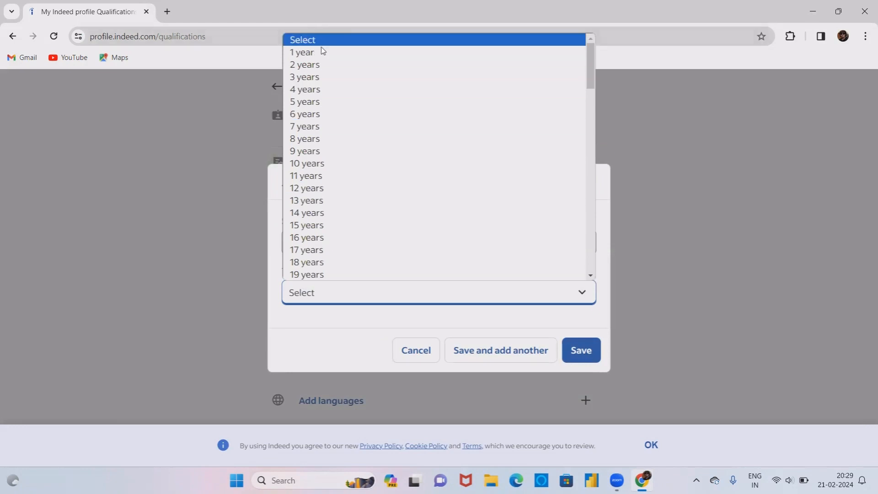
click(322, 66)
click(581, 350)
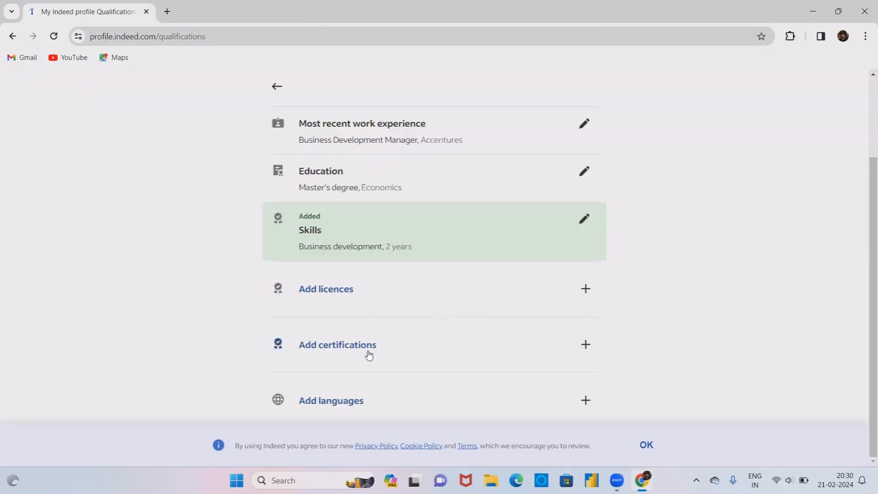
- Add English as a language at Fluent proficiency and dismiss the cookie notice
click(352, 397)
text(Eng)
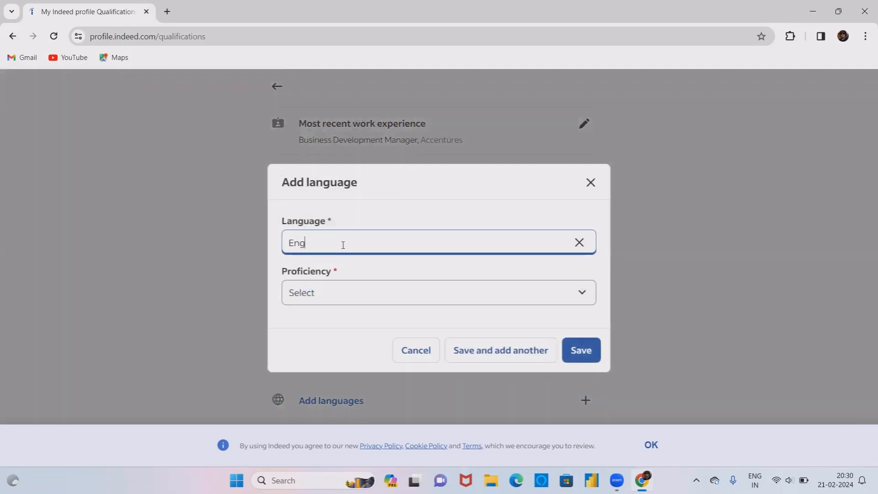
click(320, 270)
click(331, 293)
click(327, 349)
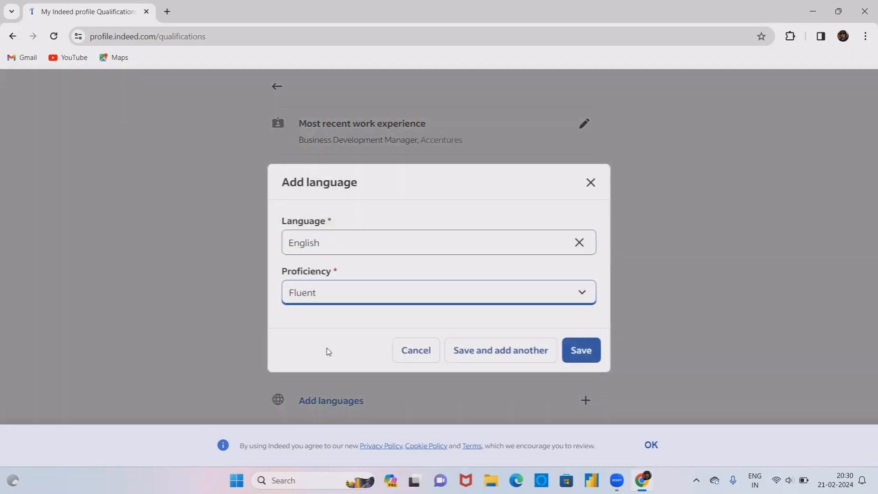
click(581, 351)
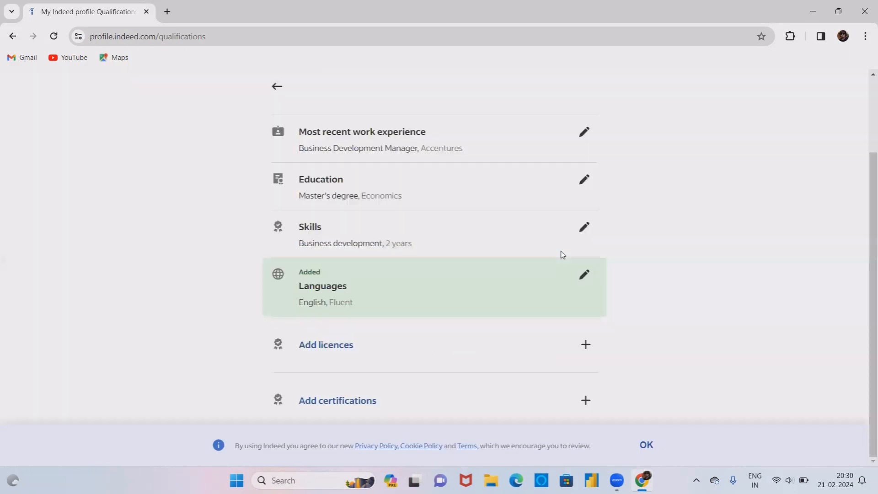
click(639, 446)
scroll(263, 114, up, 2)
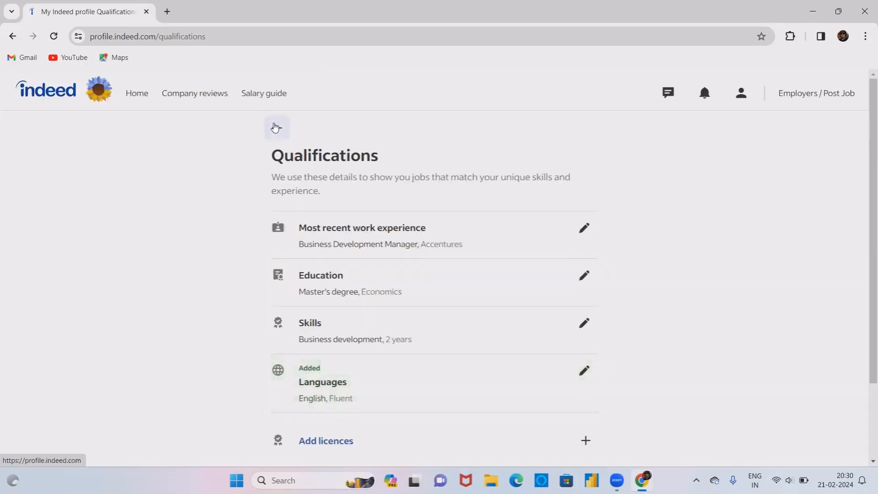
- Save Business Development Manager and Inside Sales Manager as desired job titles
click(275, 127)
click(359, 307)
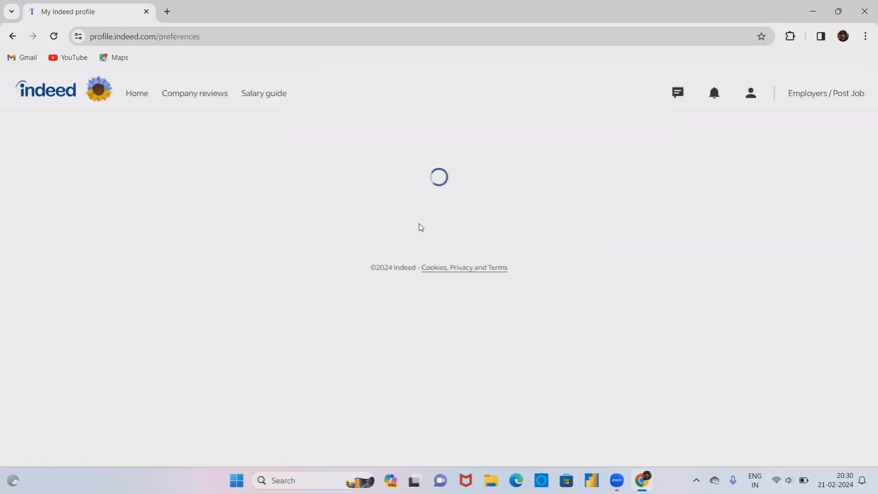
click(349, 269)
click(358, 267)
text(bu)
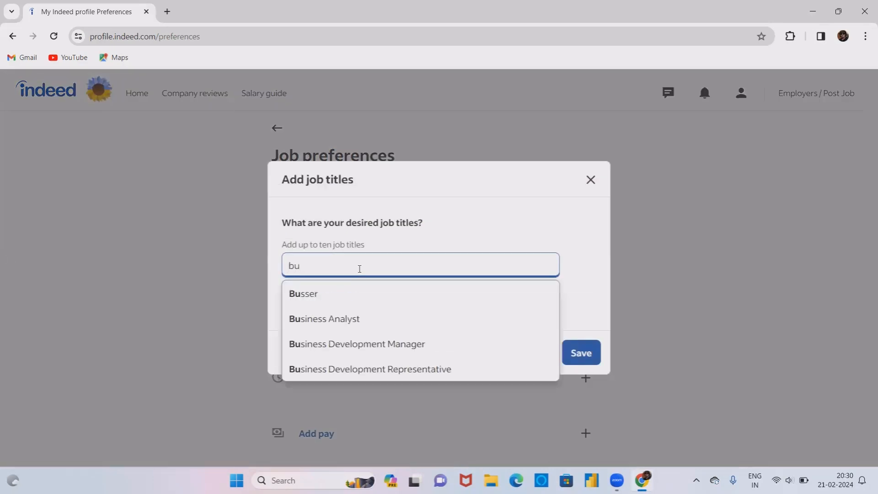
click(362, 343)
click(338, 296)
text(inside sa)
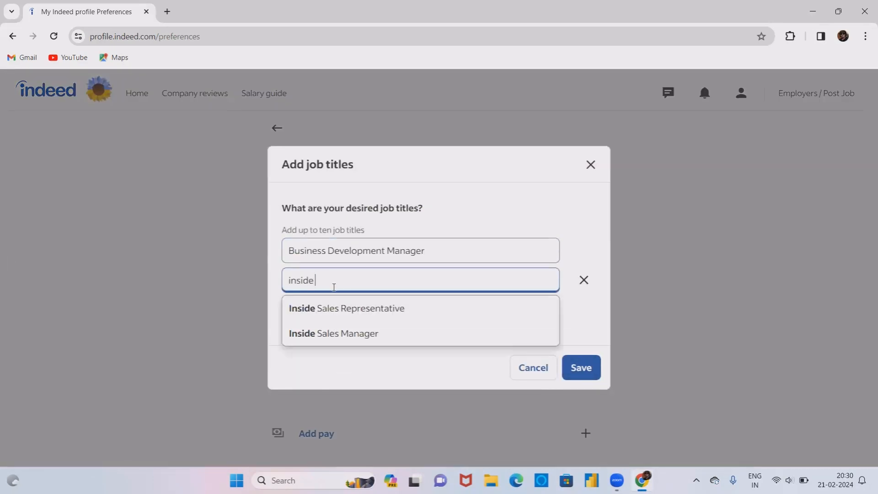
click(363, 314)
click(441, 284)
key(BackSpace)
key(BackSpace)
key(BackSpace)
key(BackSpace)
key(BackSpace)
key(BackSpace)
key(BackSpace)
key(BackSpace)
key(BackSpace)
key(BackSpace)
key(BackSpace)
key(BackSpace)
key(BackSpace)
key(BackSpace)
text(mana)
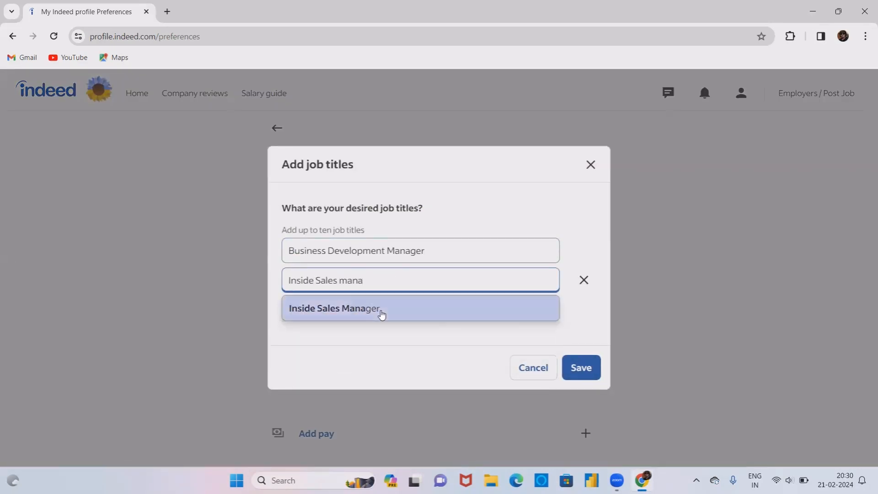
click(382, 315)
click(581, 368)
- Set Full-time job type and a Monday-to-Friday, Day shift and US shift schedule
click(335, 168)
click(315, 189)
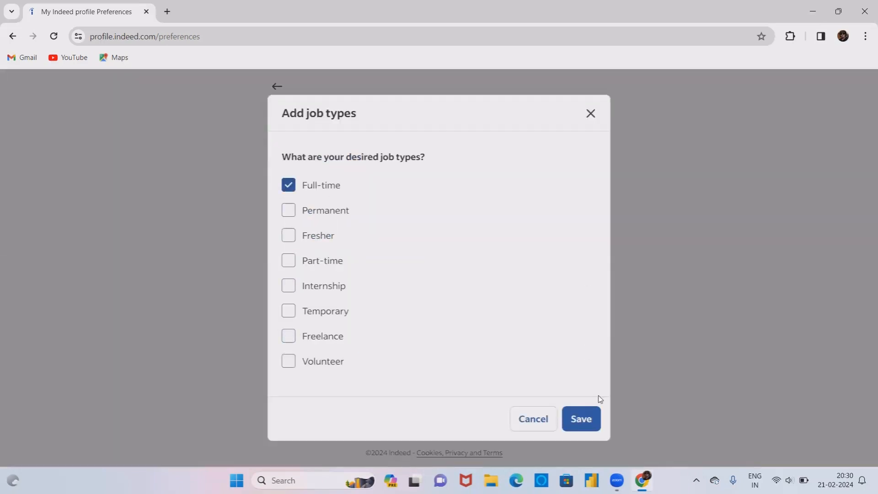
click(590, 418)
click(381, 238)
click(288, 190)
scroll(288, 288, down, 2)
click(289, 202)
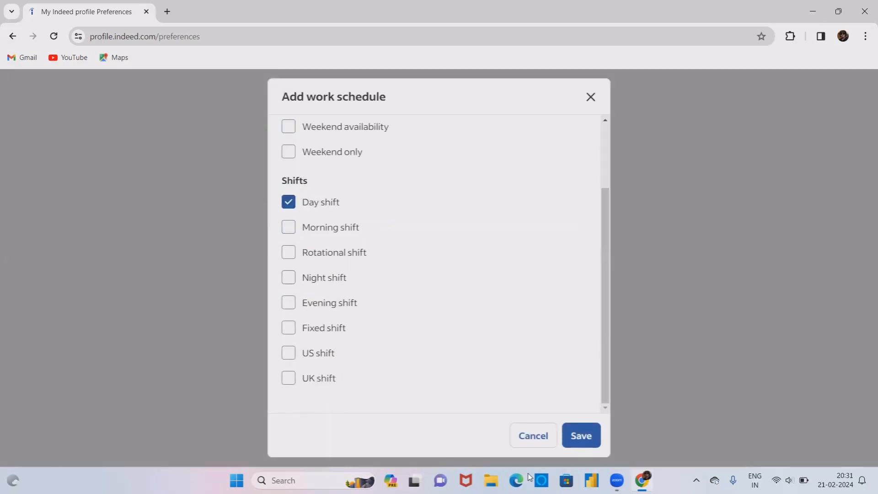
click(289, 353)
click(582, 436)
- Save a willingness to relocate anywhere
click(352, 333)
click(289, 277)
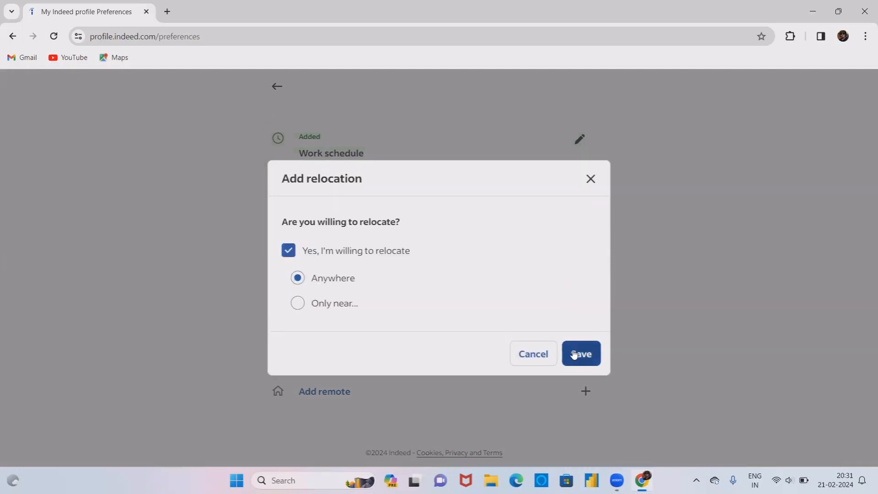
click(580, 354)
scroll(372, 378, up, 5)
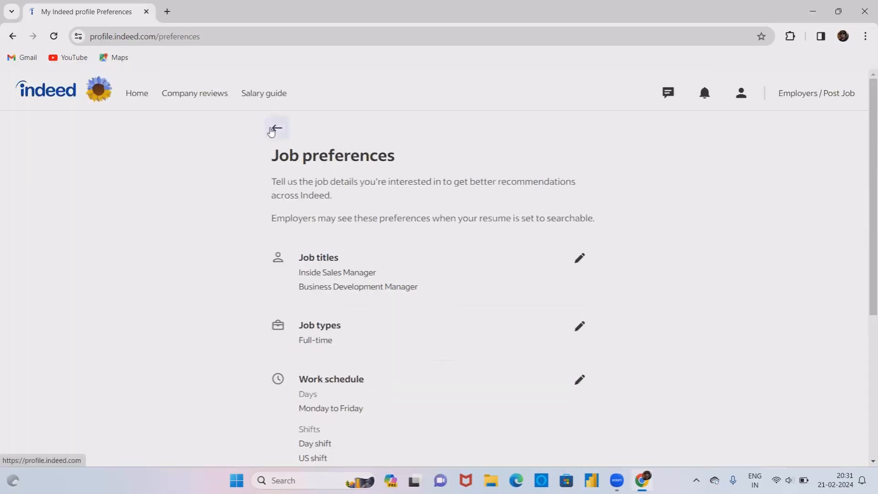
- Turn on ready-to-work availability, marking the profile as available immediately
click(272, 131)
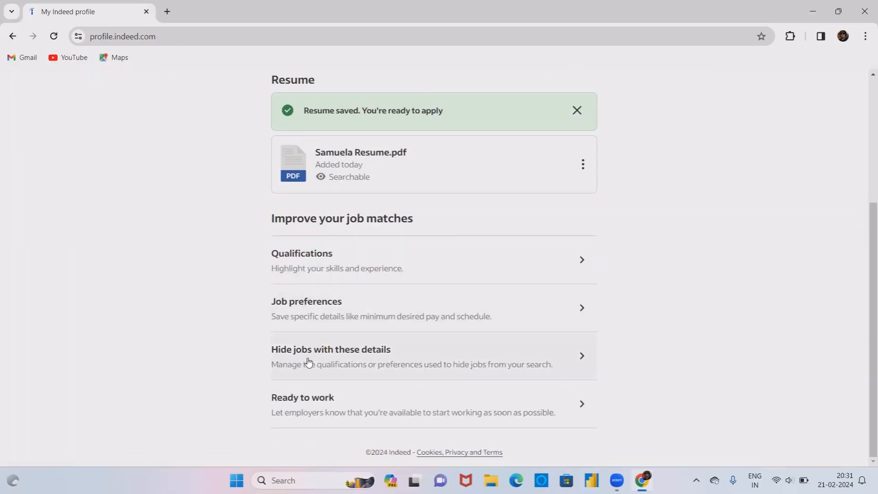
click(309, 363)
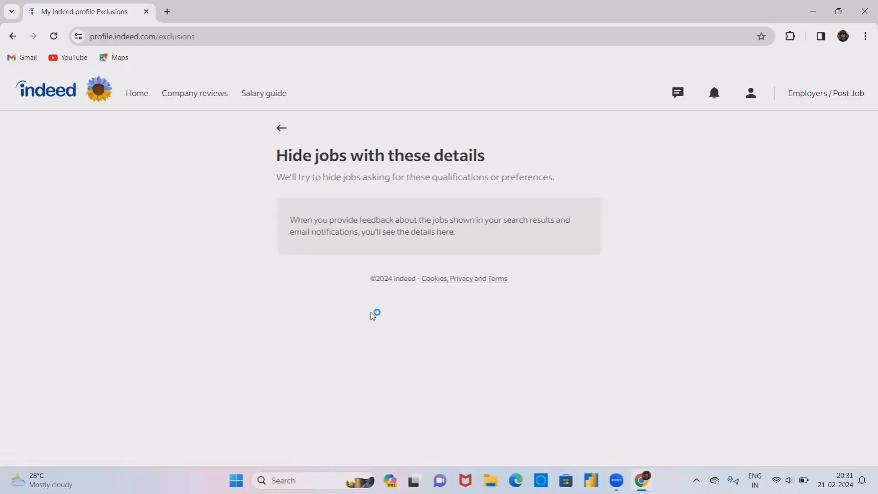
click(289, 138)
scroll(320, 401, down, 4)
click(319, 401)
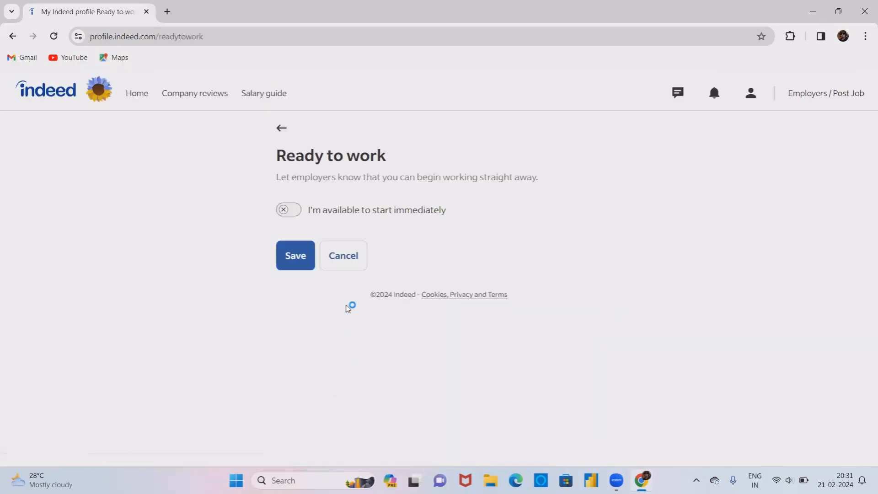
click(300, 212)
click(298, 251)
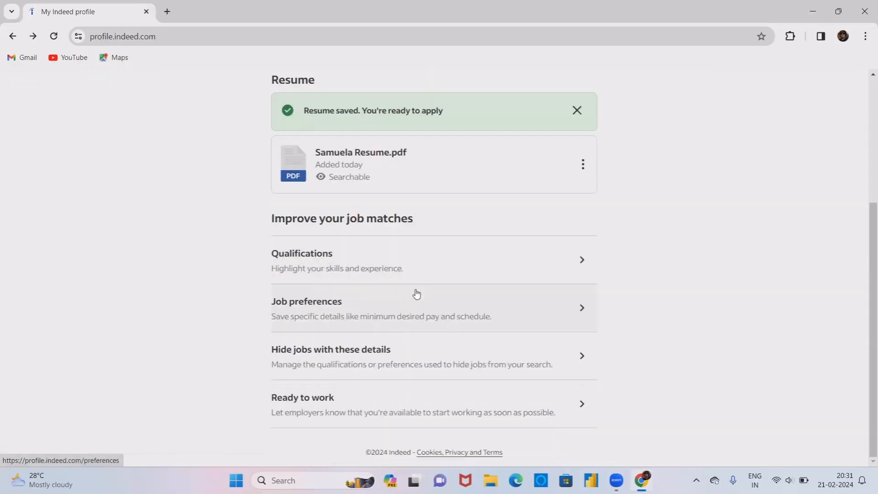
- Search for business development manager jobs in Bengaluru, Karnataka
click(325, 137)
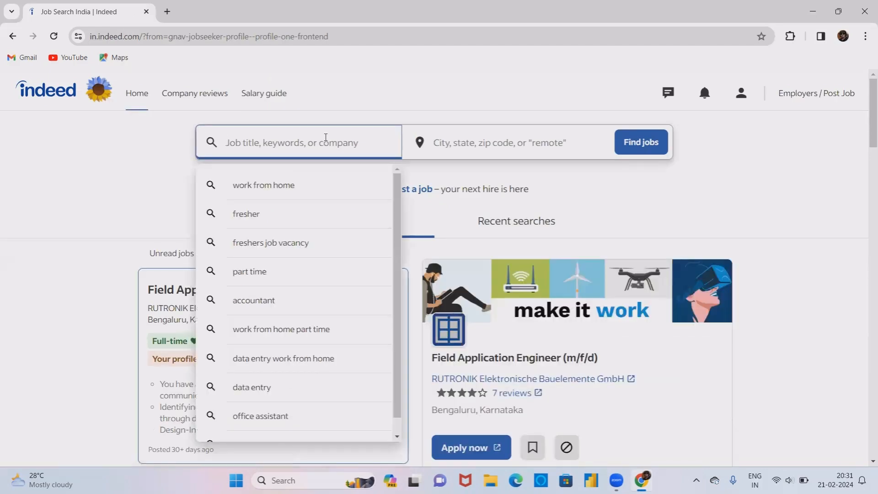
text(business de)
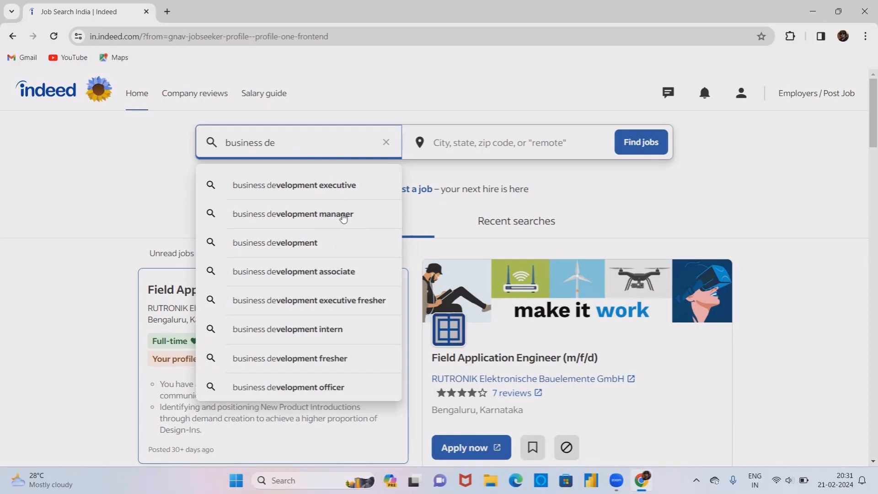
click(343, 215)
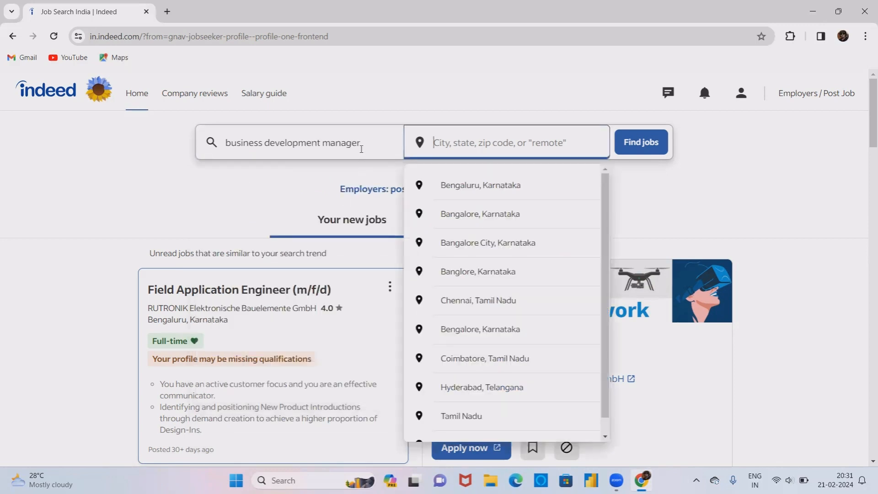
click(464, 185)
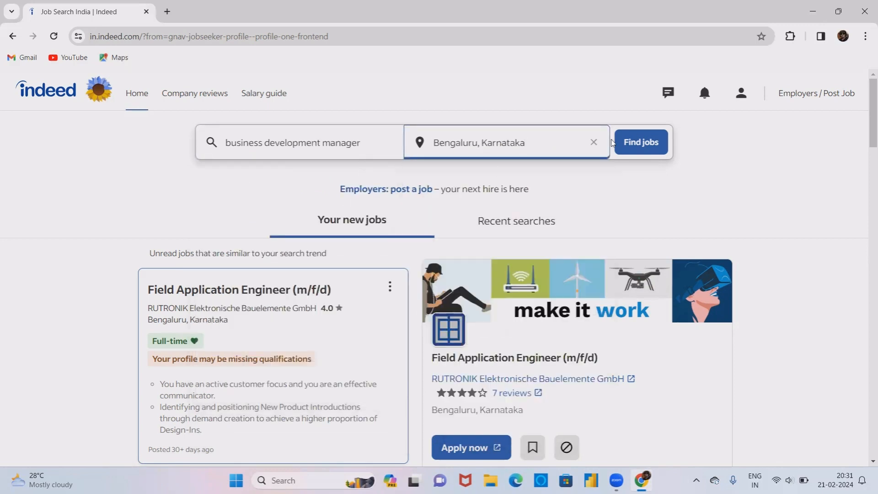
click(637, 143)
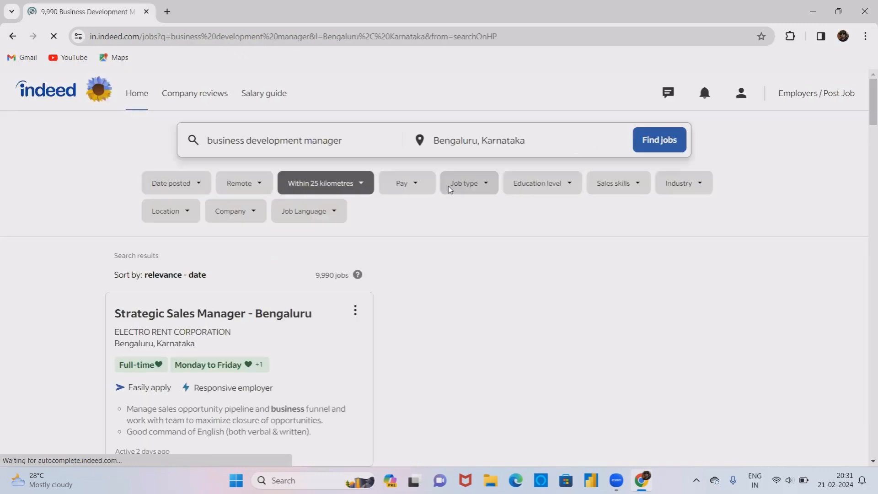
- Filter results to the last 24 hours and within 10 kilometres
click(198, 184)
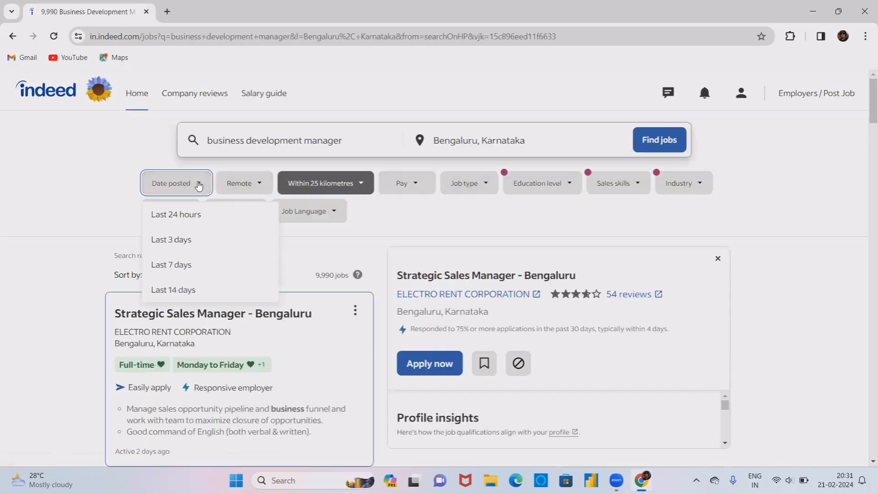
click(240, 211)
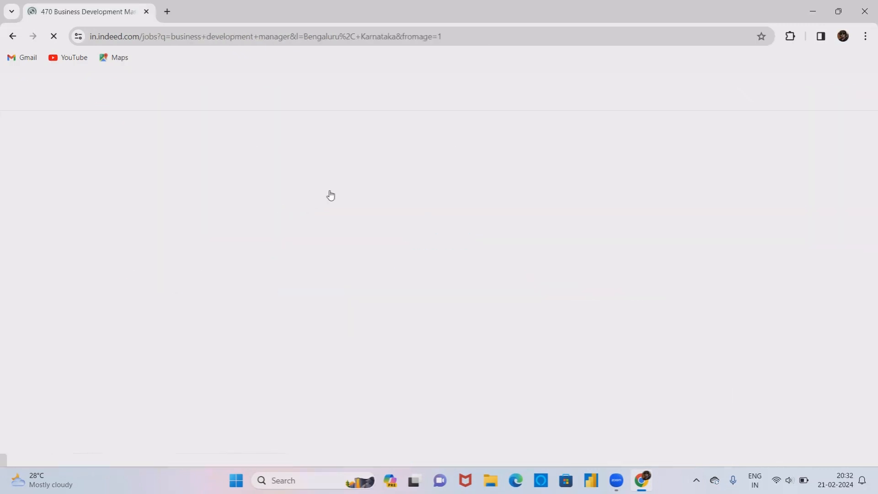
click(347, 185)
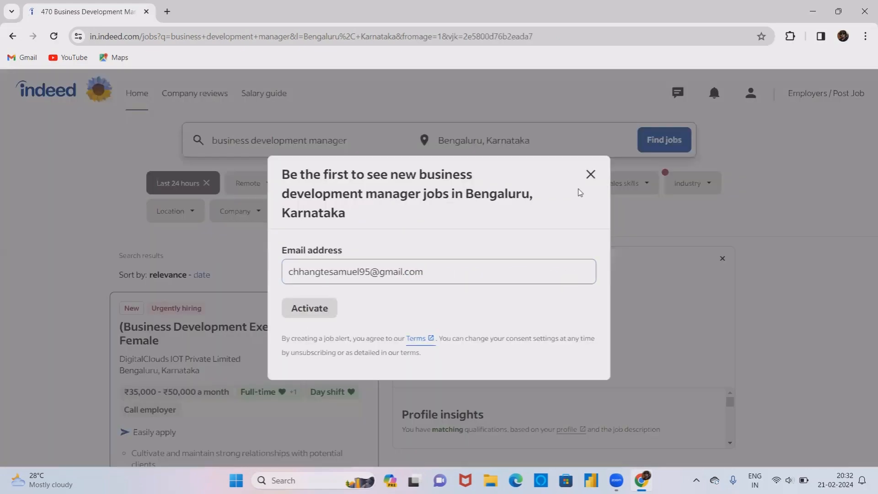
click(591, 173)
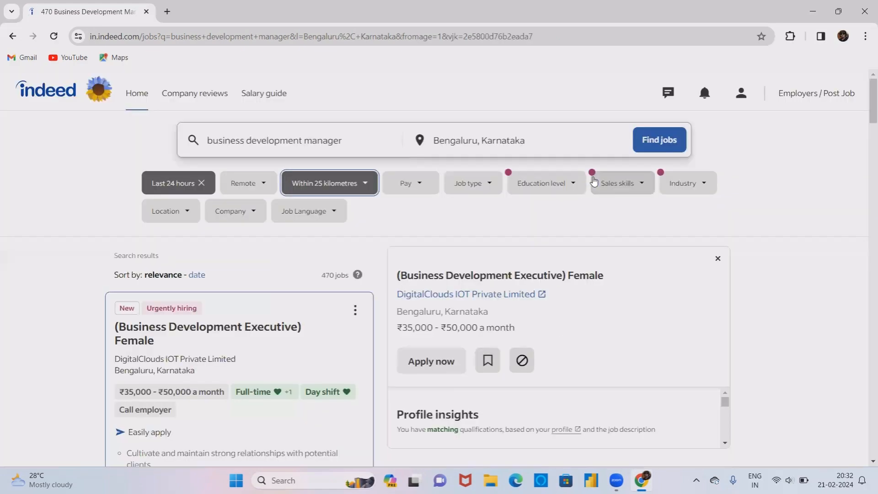
click(362, 186)
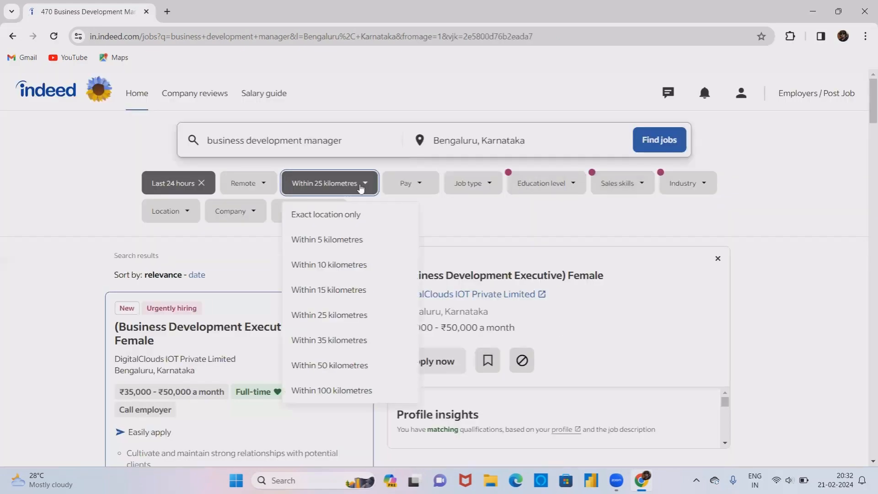
click(327, 264)
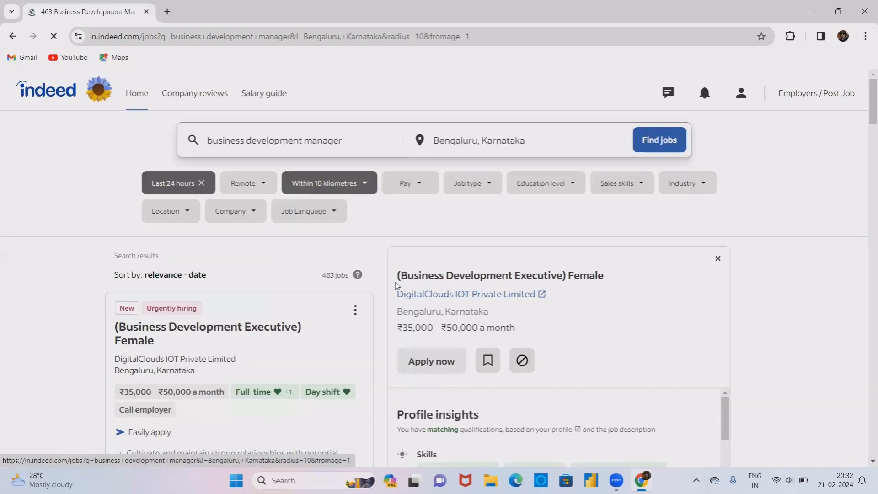
- Open the first job listing, then go back to the 25 kilometre results
scroll(396, 286, down, 4)
click(296, 273)
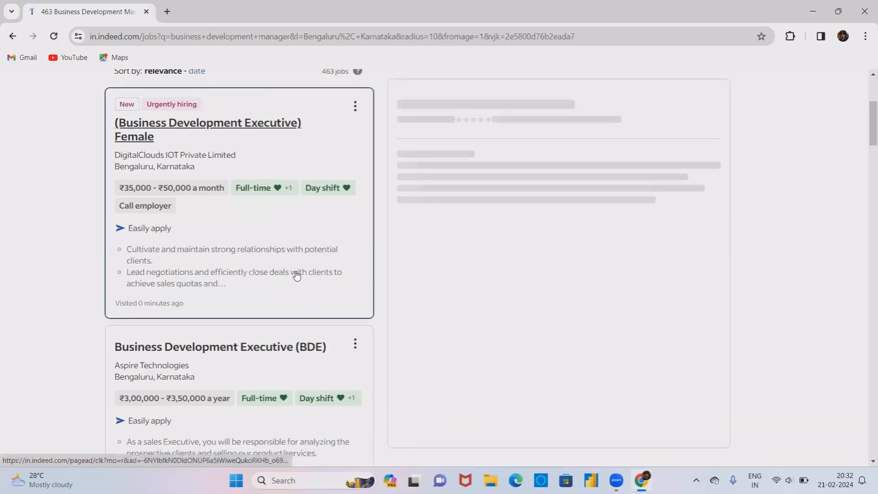
key(alt+Left)
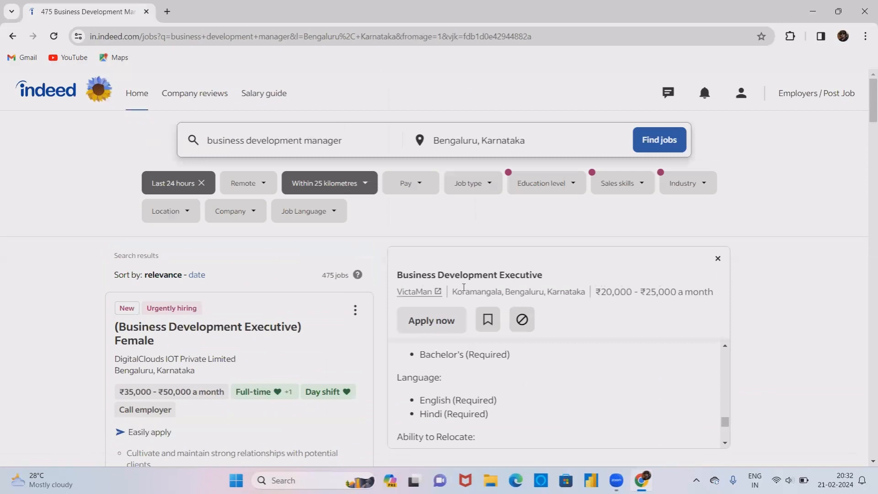
- Start applying to the VictaMan job using the uploaded CV
click(443, 319)
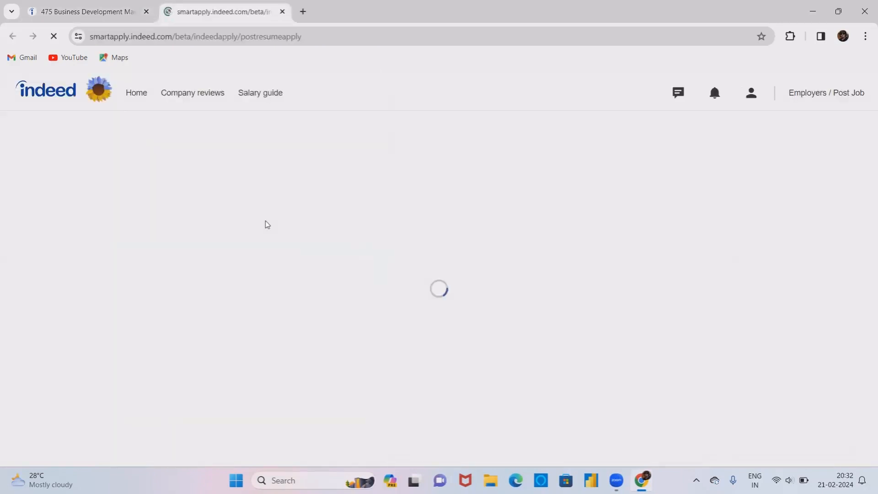
scroll(249, 287, down, 1)
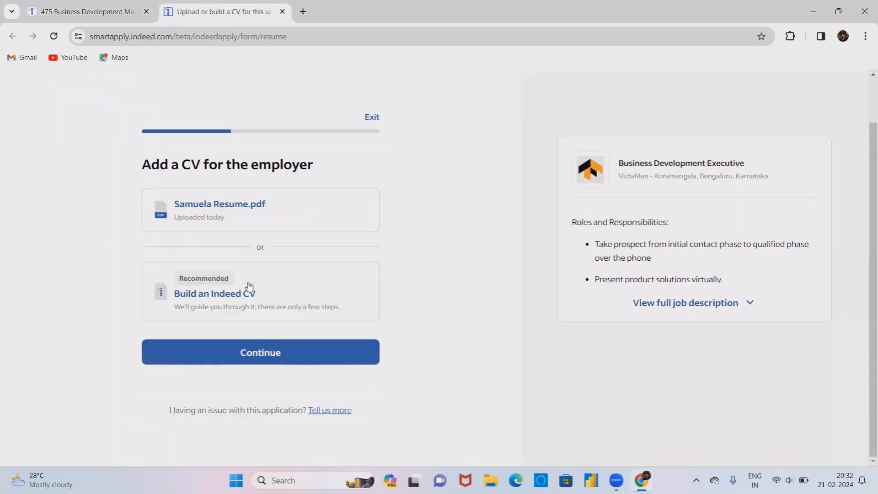
click(260, 352)
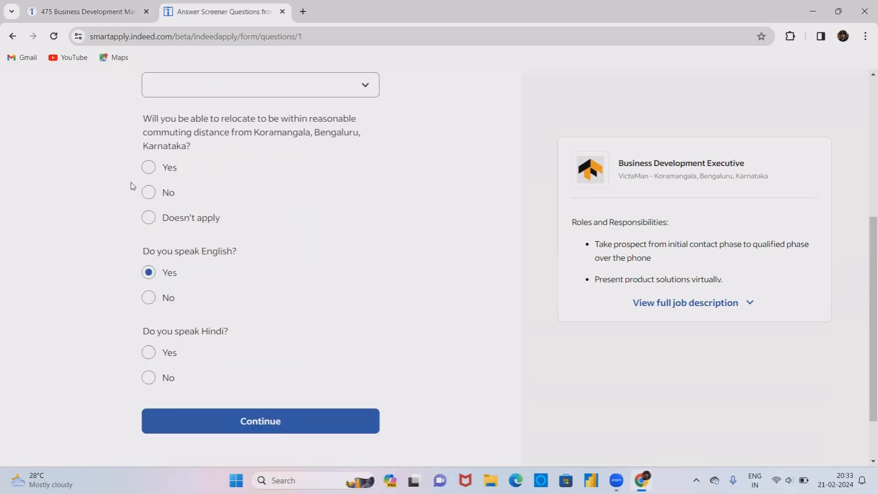
- Answer the screener: relocation Yes, Hindi No, highest education Master's
click(153, 191)
click(149, 378)
click(149, 168)
click(212, 426)
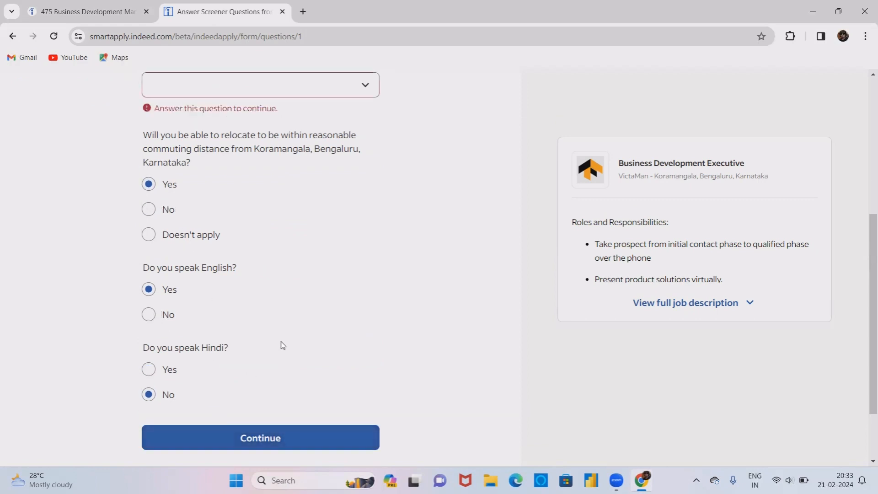
scroll(305, 293, up, 3)
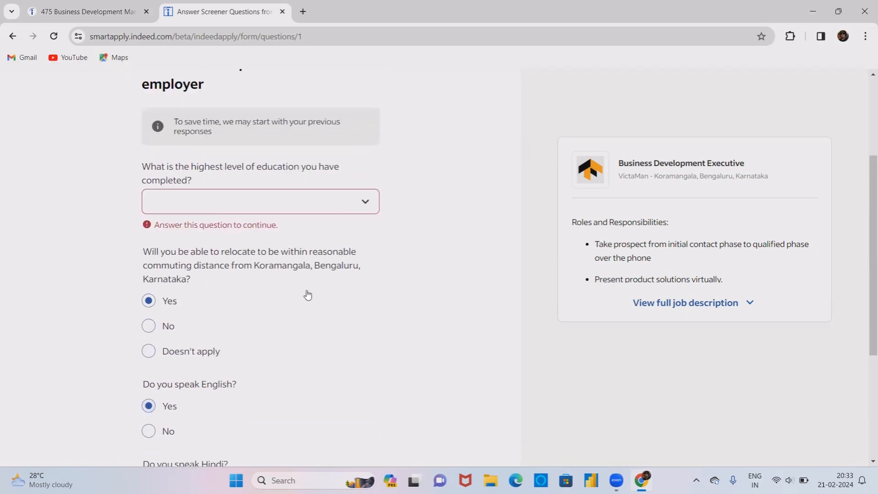
click(368, 203)
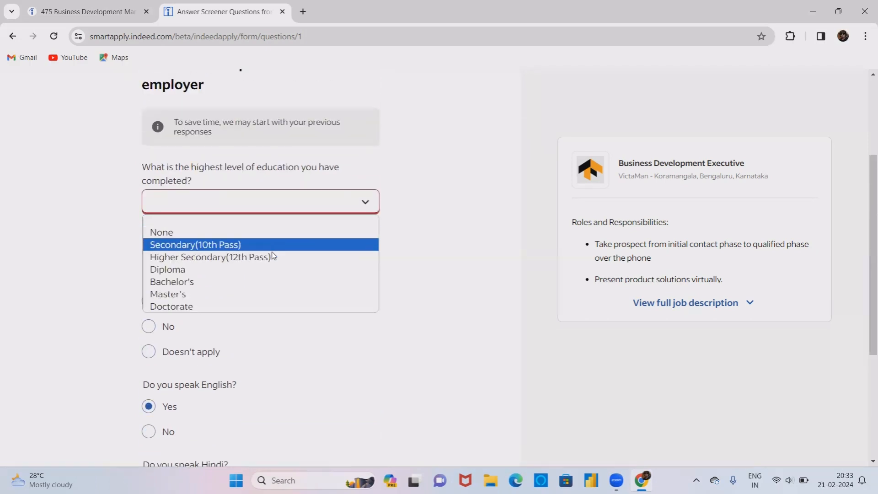
click(255, 294)
scroll(255, 294, down, 4)
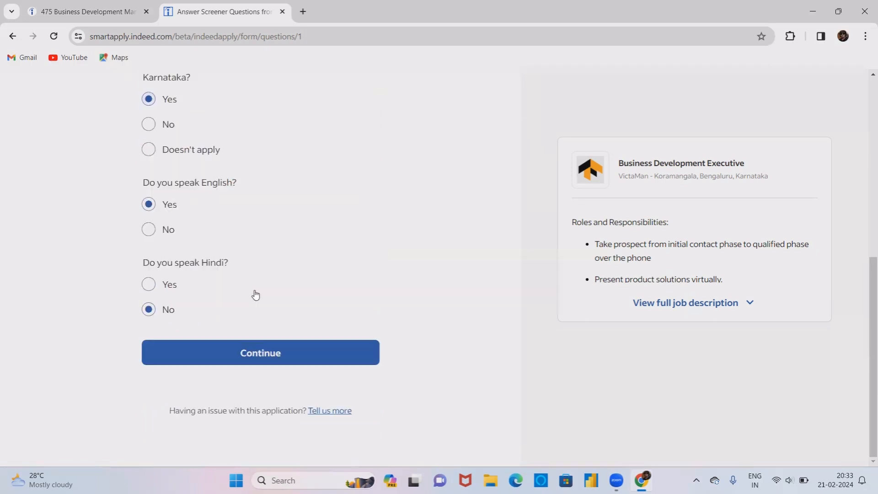
click(240, 364)
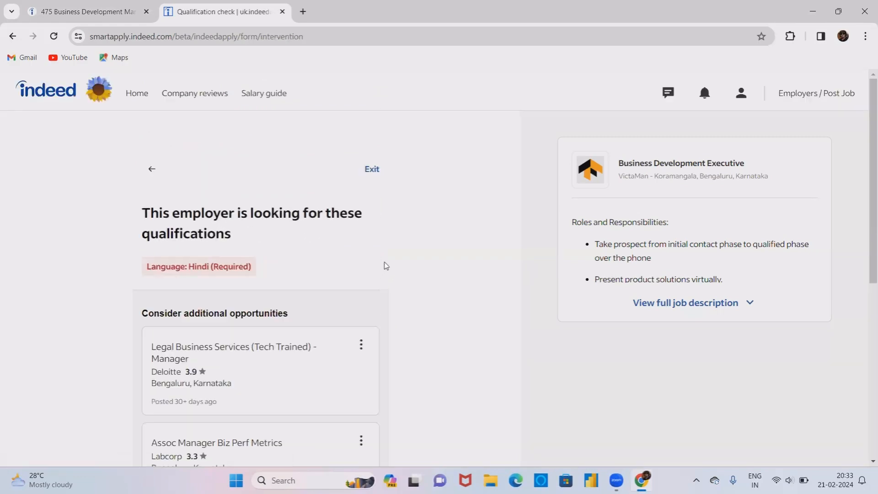
- Continue past the Hindi notice and submit Business Development Executive at Accenture as relevant experience
scroll(283, 318, down, 6)
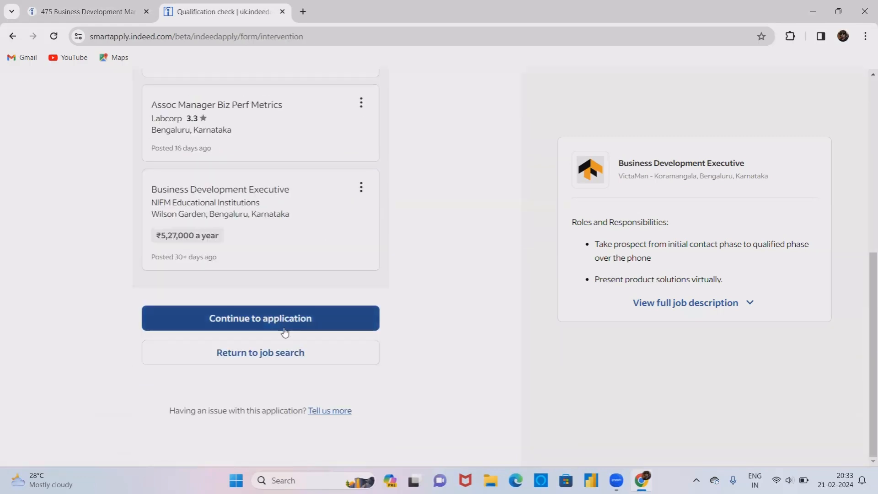
click(284, 332)
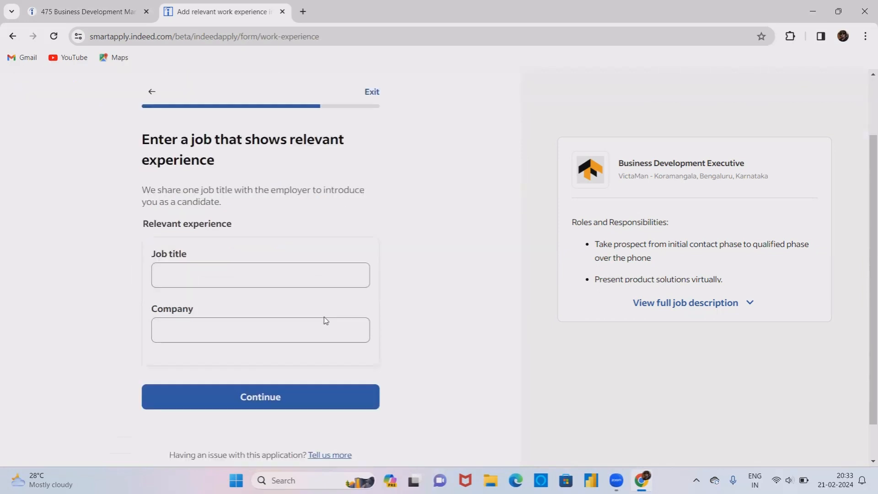
click(304, 263)
text(sa)
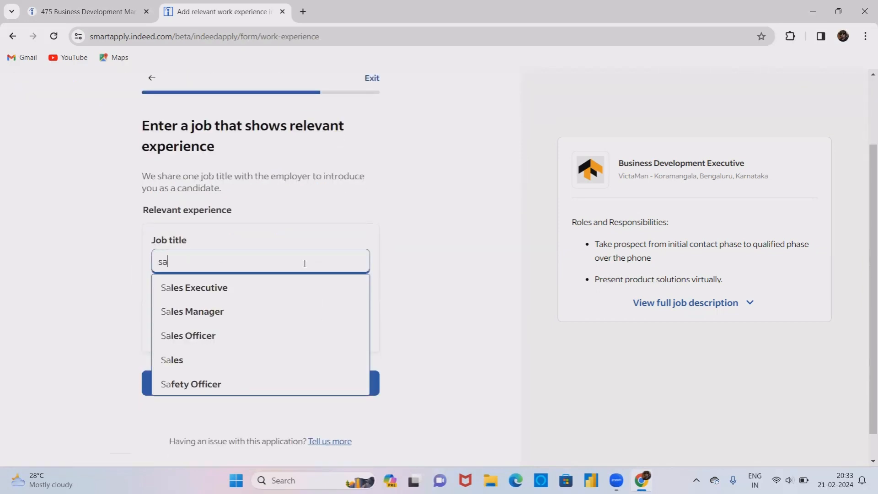
key(BackSpace)
key(BackSpace)
text(Bus)
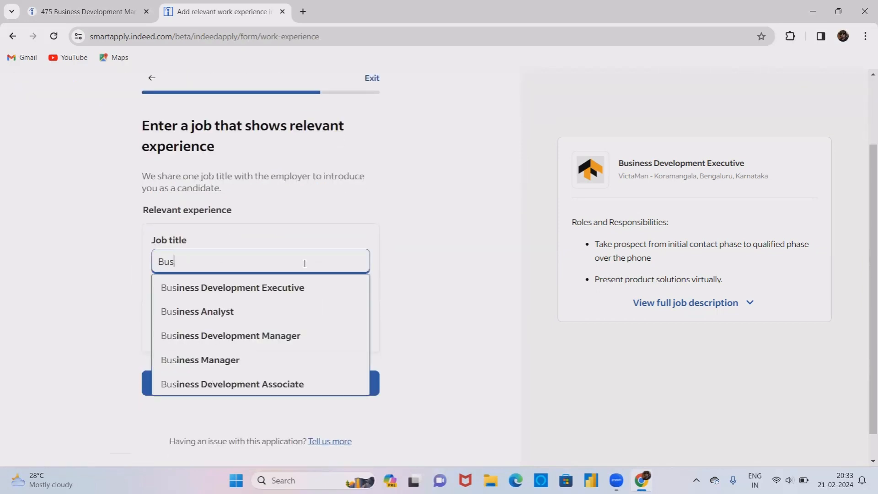
click(296, 287)
click(284, 307)
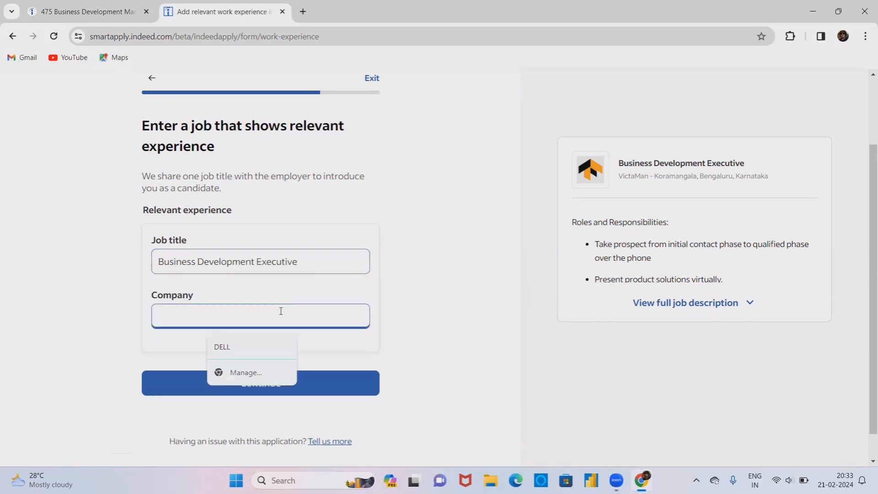
text(acce)
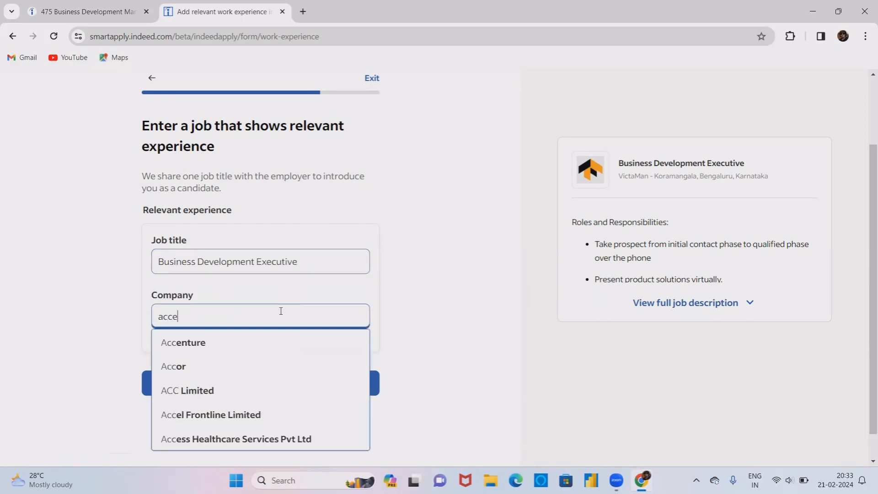
click(255, 343)
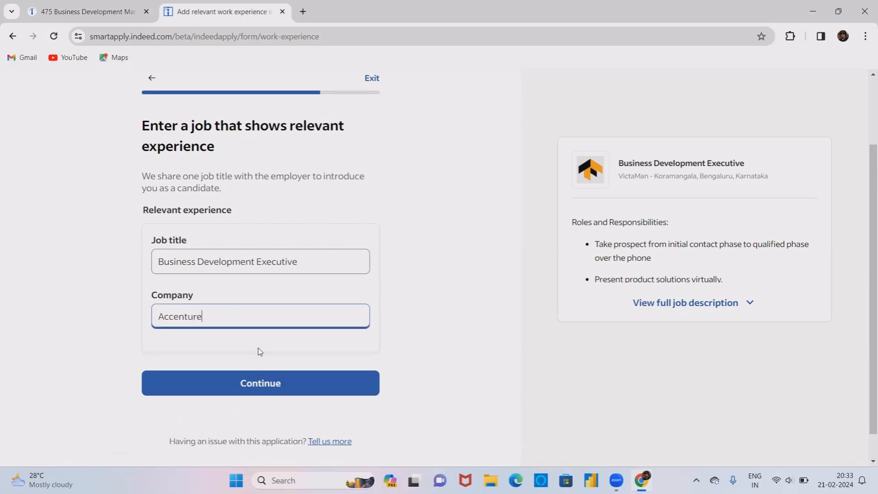
click(273, 383)
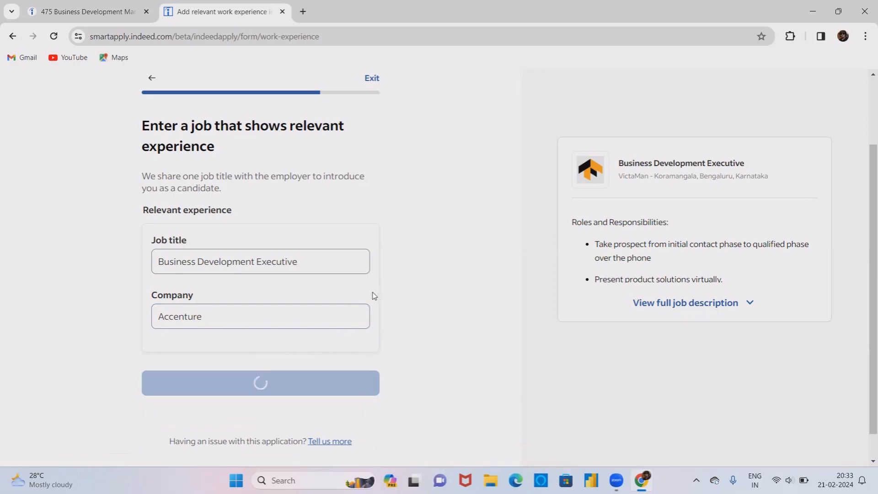
- Look over the review page, then close the application tab and confirm leaving unsubmitted
scroll(373, 293, down, 15)
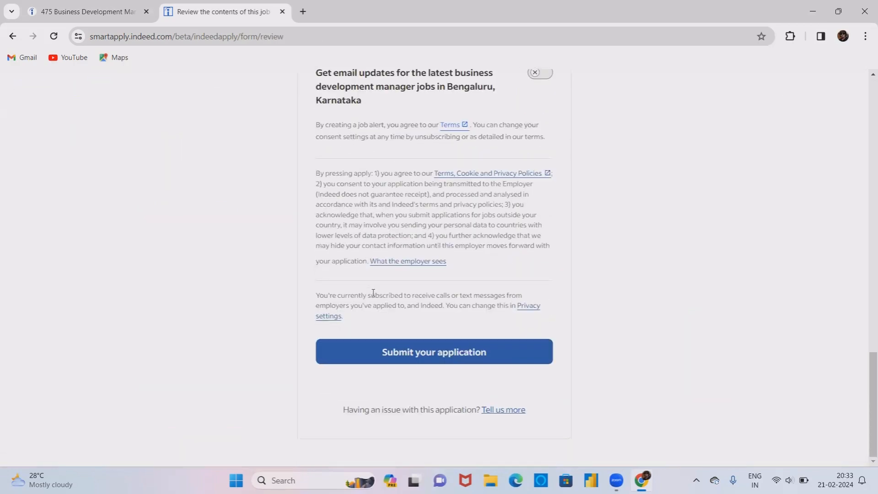
scroll(446, 236, up, 15)
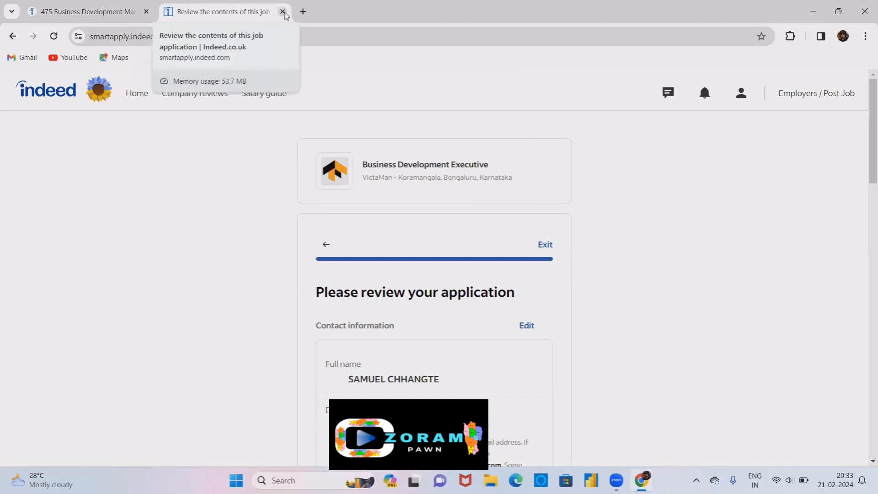
scroll(306, 227, down, 3)
scroll(306, 228, up, 3)
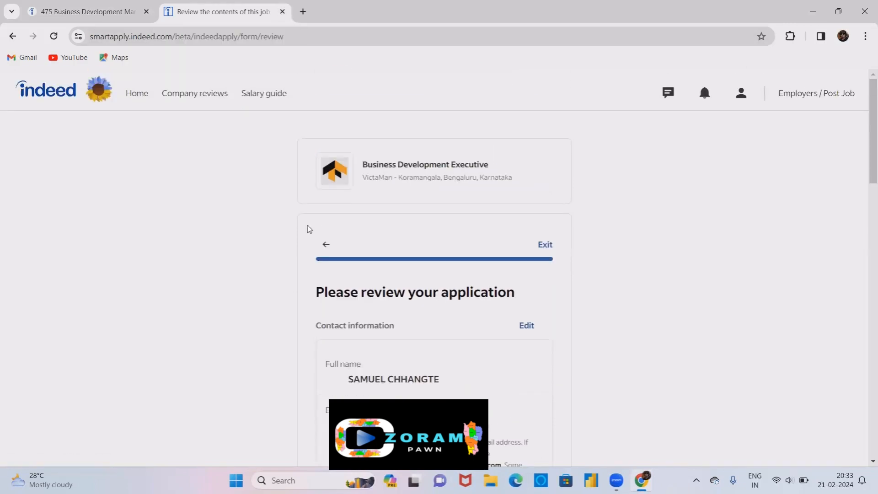
click(283, 12)
click(488, 111)
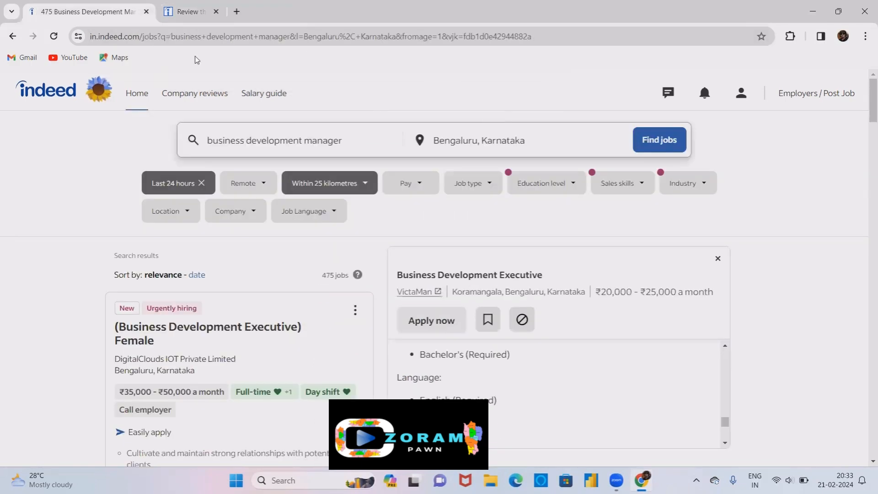